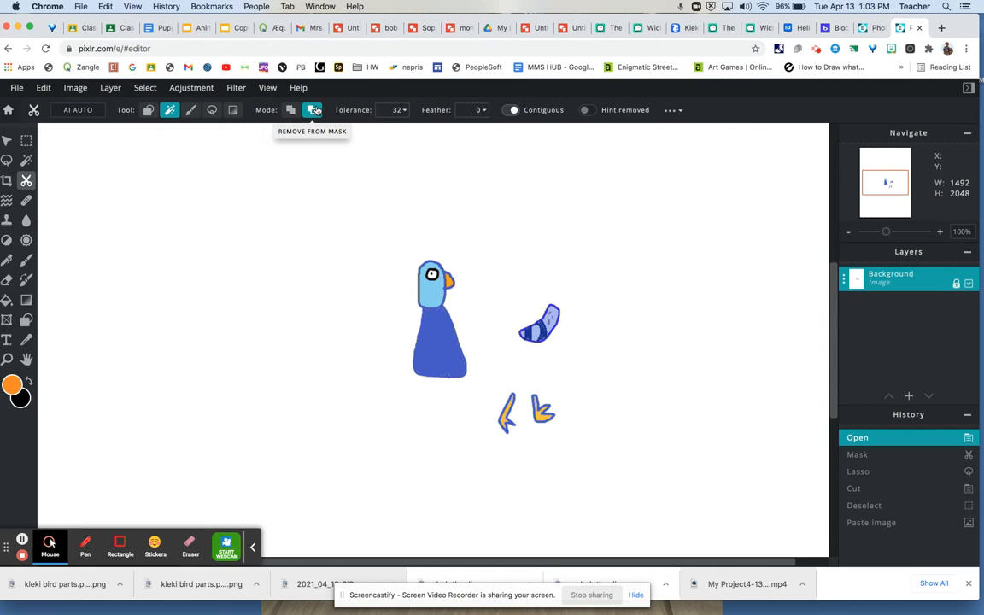
# Remove the white background with the cutout wand, and lasso and cut the striped wing from the Background layer
pyautogui.click(313, 214)
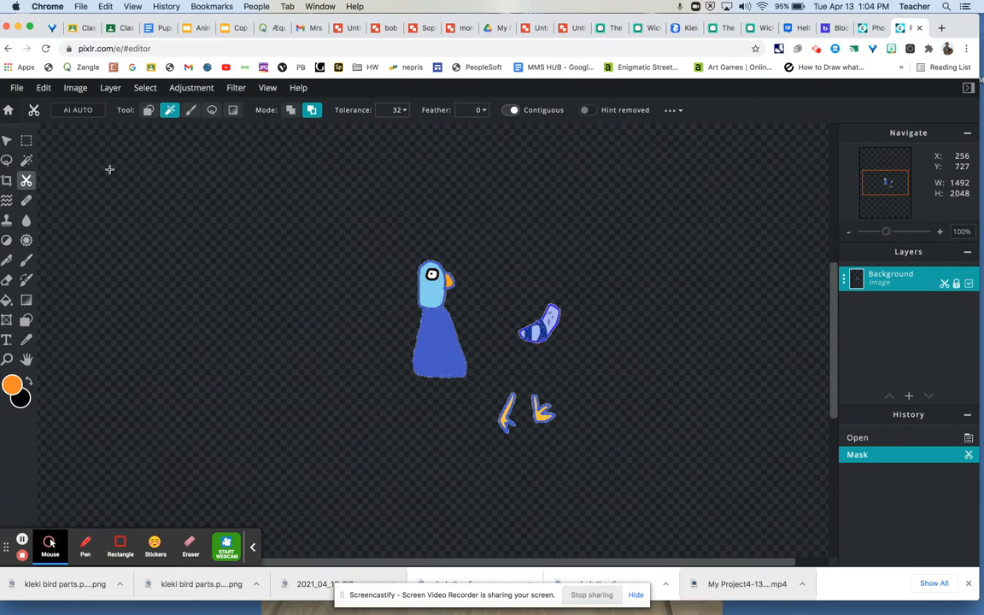
pyautogui.click(7, 160)
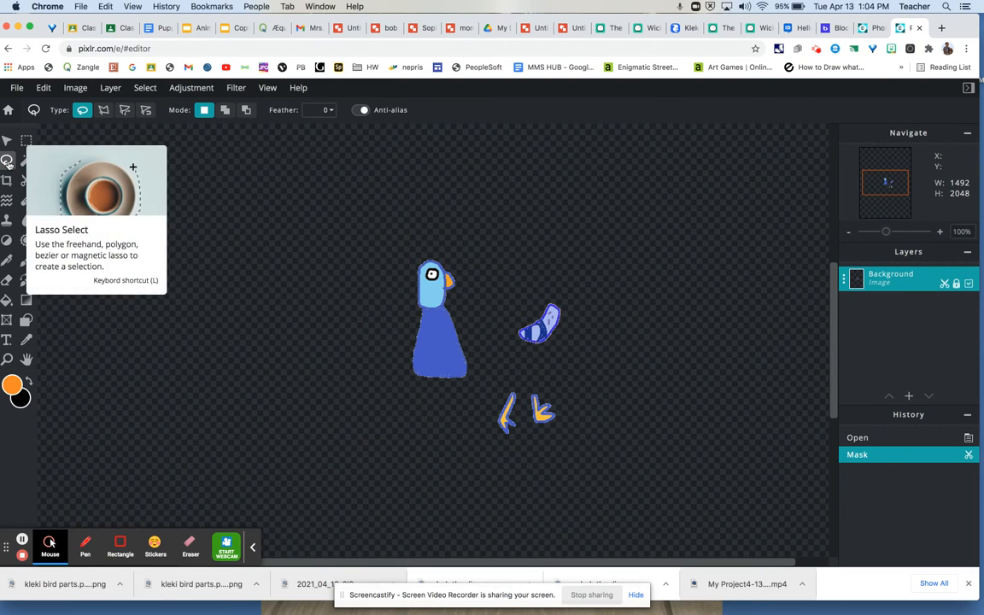
pyautogui.moveTo(506, 347)
pyautogui.mouseDown()
pyautogui.moveTo(562, 343)
pyautogui.moveTo(572, 307)
pyautogui.moveTo(564, 288)
pyautogui.moveTo(538, 286)
pyautogui.moveTo(510, 346)
pyautogui.mouseUp()
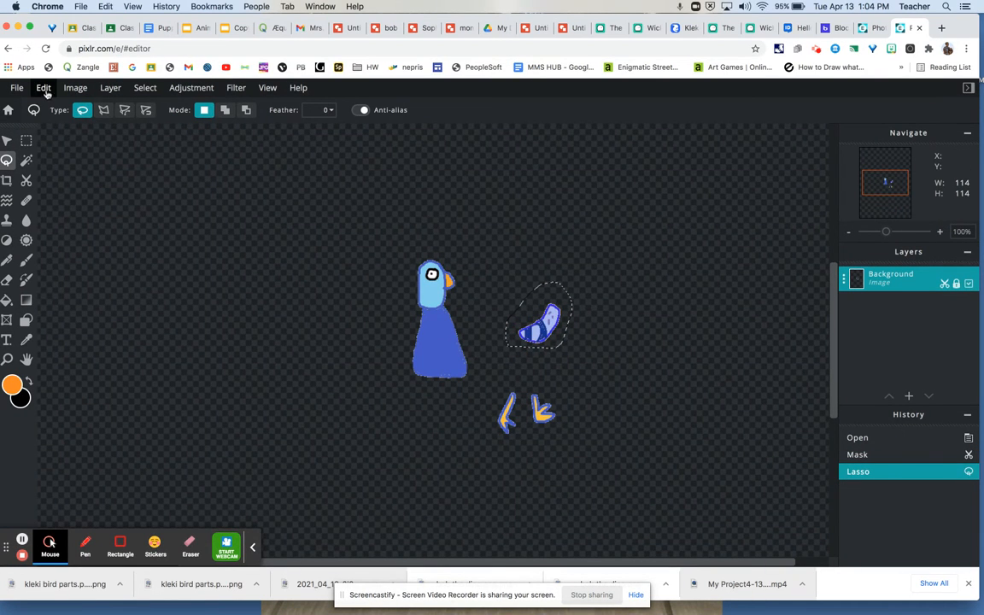
pyautogui.click(45, 90)
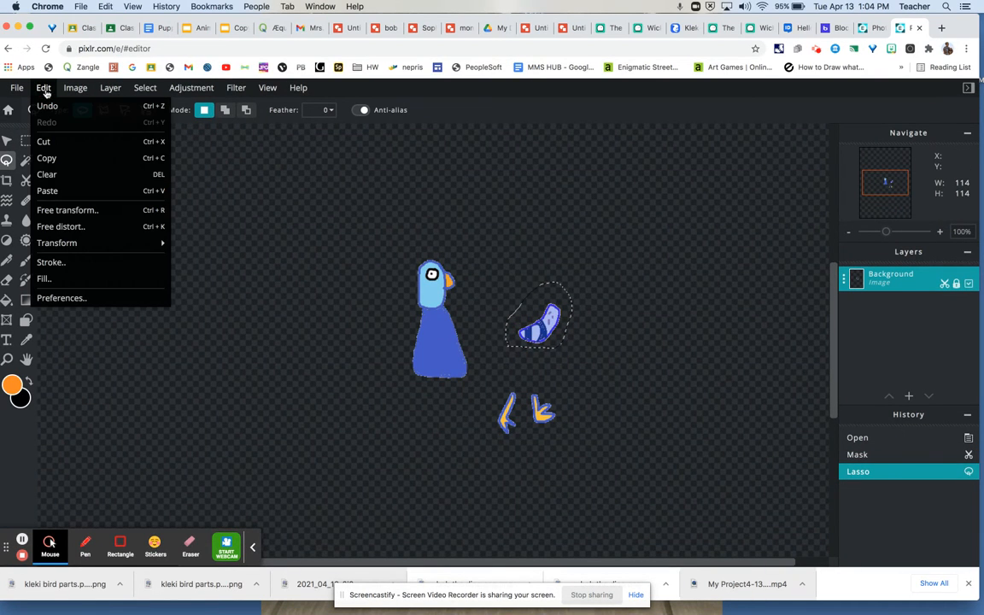
pyautogui.click(42, 141)
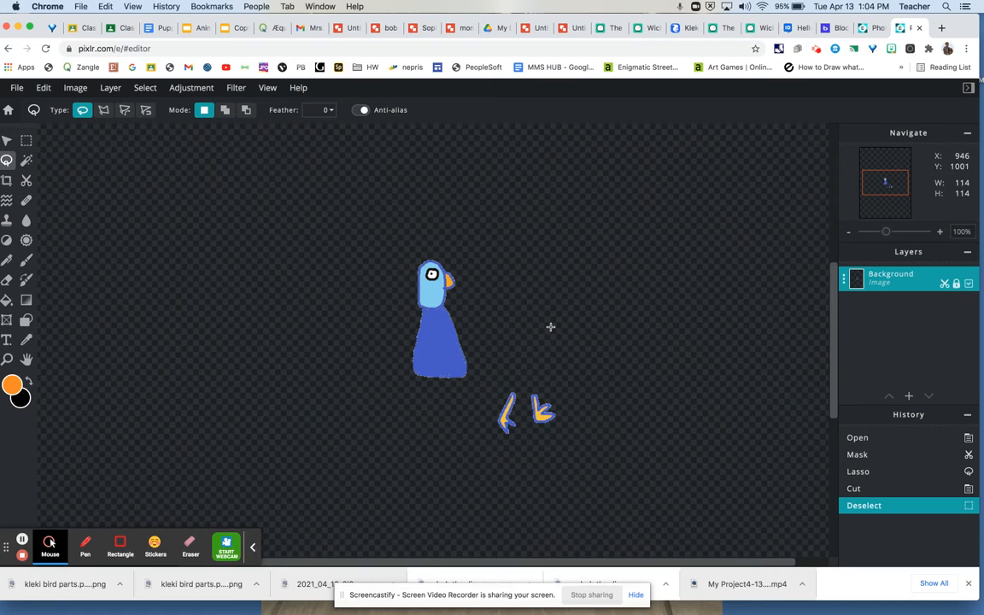
# Paste the wing as its own layer and position it over the bird's body at about X 674, Y 949
pyautogui.press('super+v')
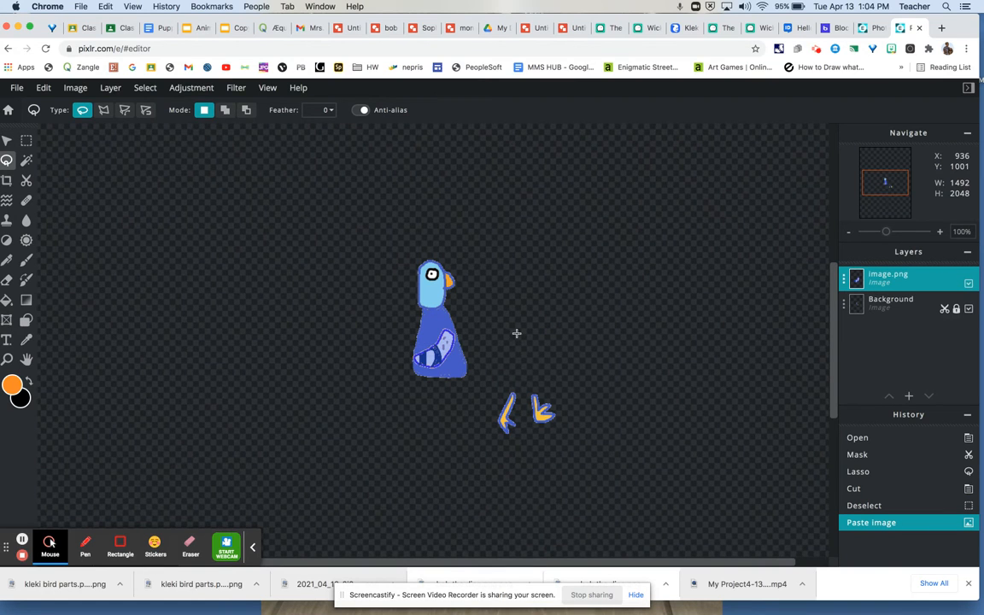
pyautogui.click(7, 140)
pyautogui.moveTo(437, 368)
pyautogui.mouseDown()
pyautogui.moveTo(427, 368)
pyautogui.moveTo(433, 349)
pyautogui.mouseUp()
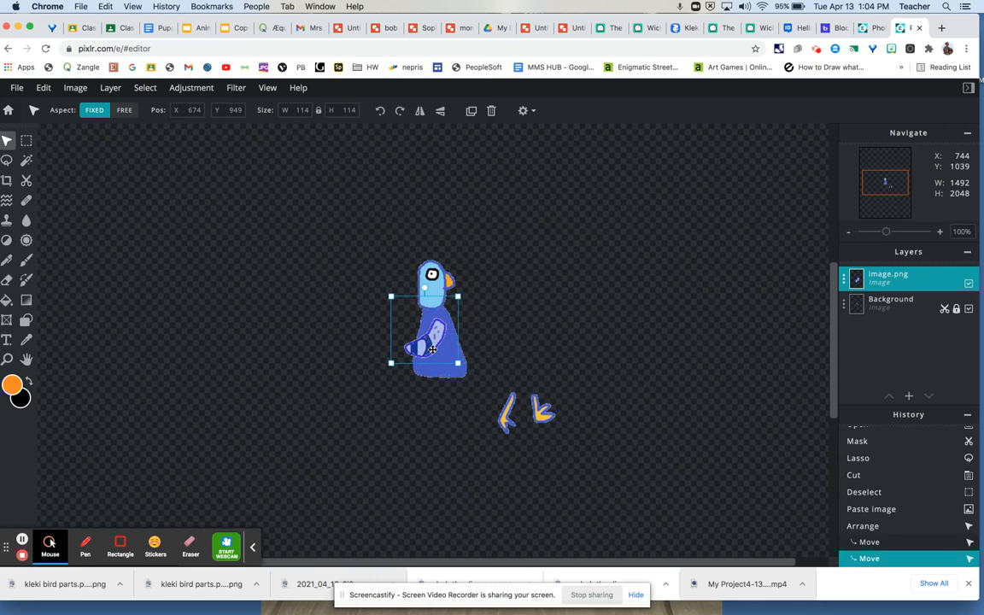
# Rename the pasted wing's layer to "wing"
pyautogui.click(845, 279)
pyautogui.click(766, 292)
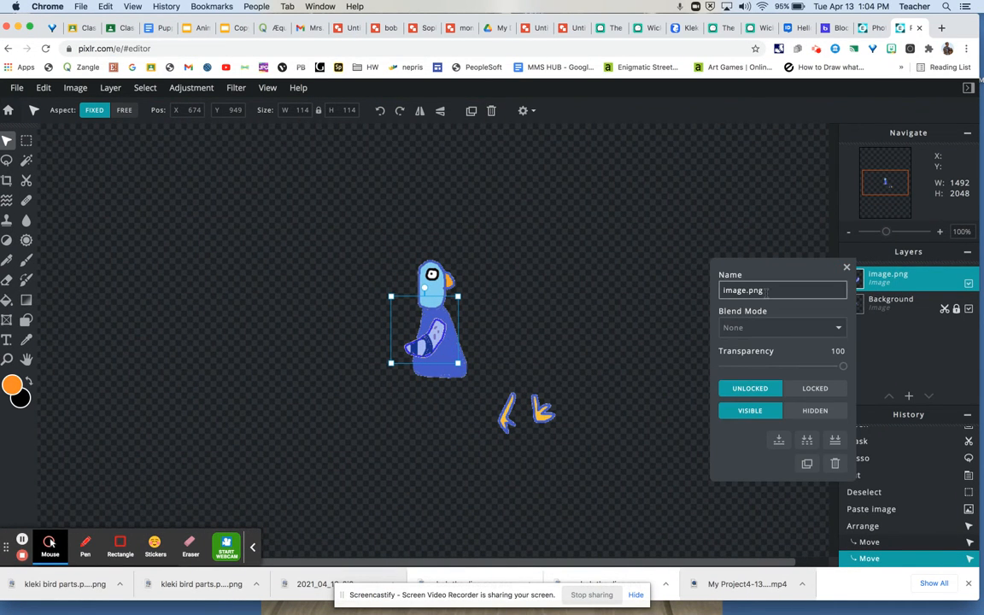
pyautogui.tripleClick(766, 291)
pyautogui.write('w')
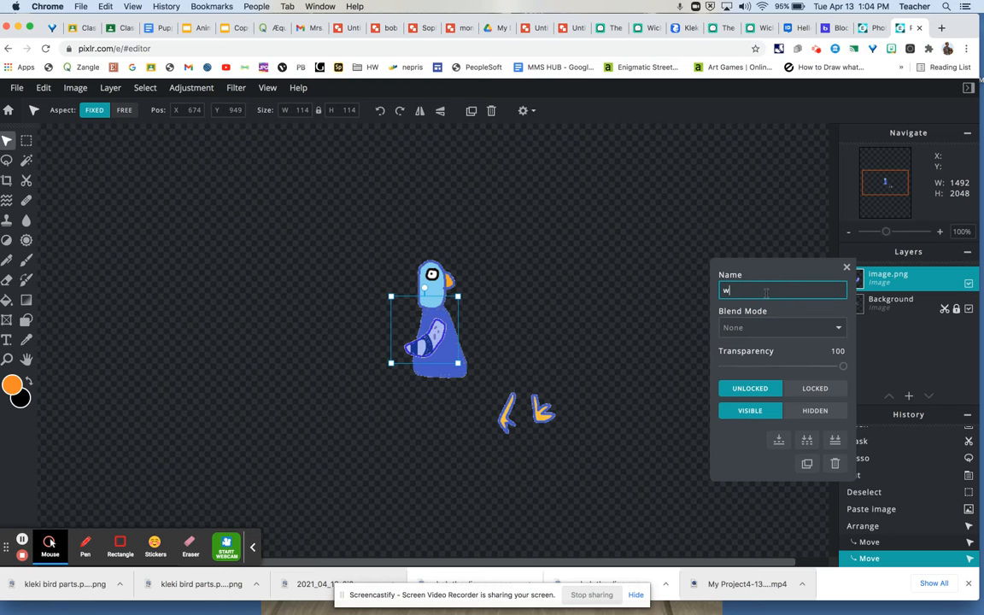
pyautogui.write('ing')
pyautogui.click(846, 269)
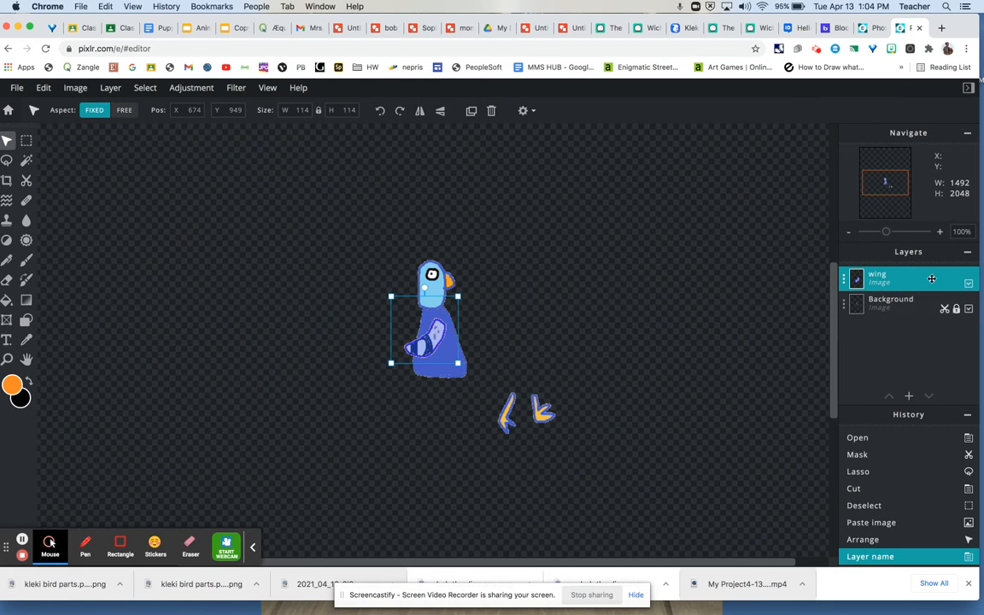
# Check which bird parts belong to the Background layer by hiding and showing it, and select the wing layer
pyautogui.click(894, 306)
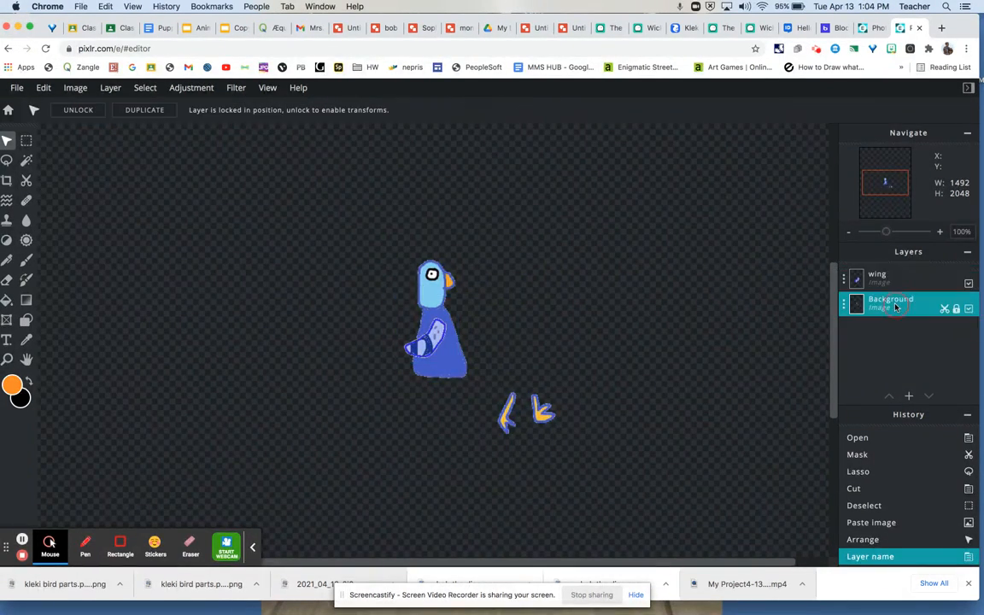
pyautogui.click(968, 309)
pyautogui.click(968, 309)
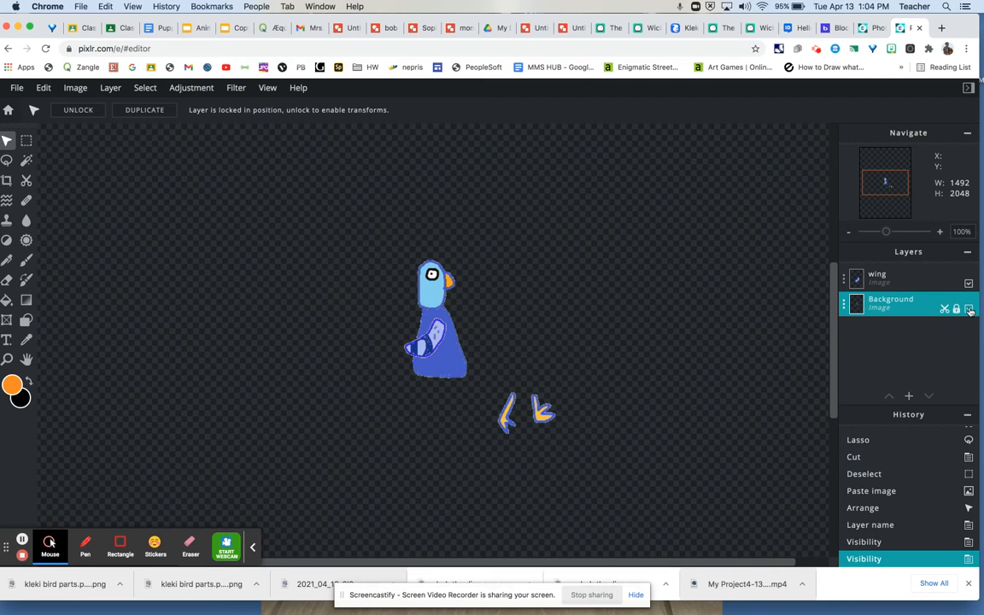
pyautogui.click(900, 280)
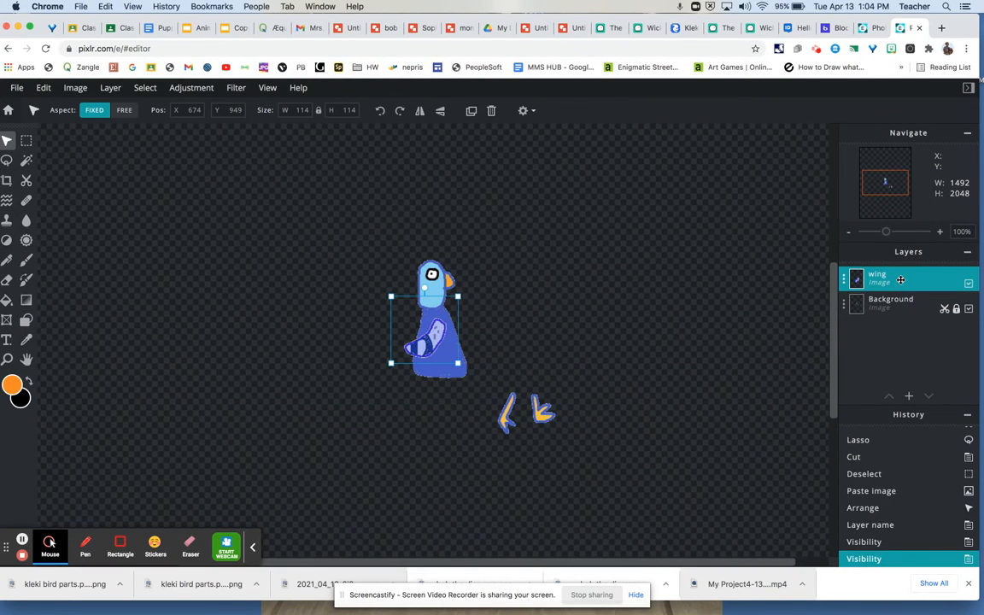
# Lasso the rightmost loose leg on the Background layer and cut it out
pyautogui.click(892, 304)
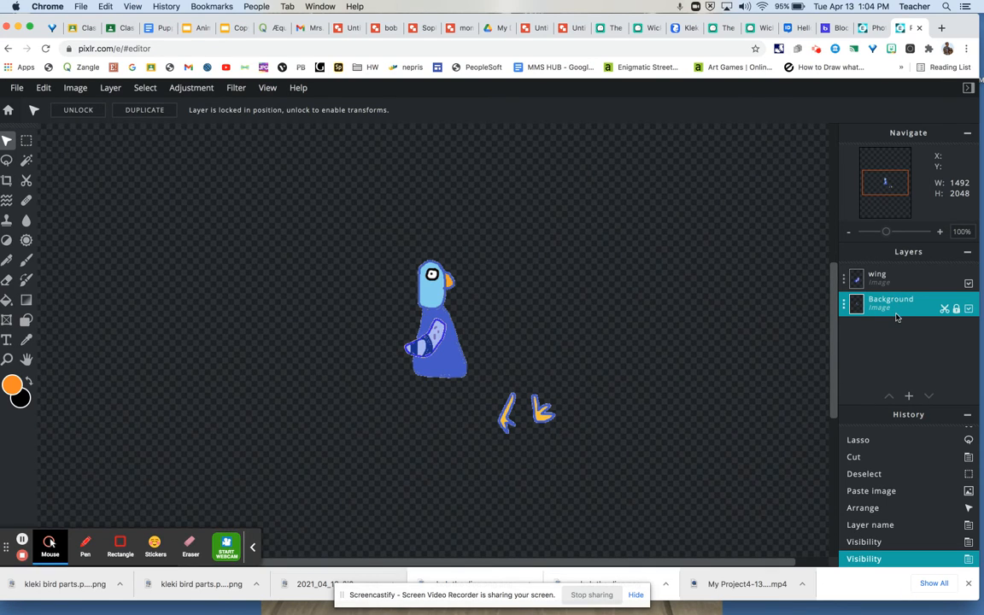
pyautogui.click(7, 159)
pyautogui.click(543, 378)
pyautogui.moveTo(543, 378)
pyautogui.mouseDown()
pyautogui.moveTo(530, 383)
pyautogui.moveTo(525, 420)
pyautogui.moveTo(565, 421)
pyautogui.moveTo(565, 399)
pyautogui.moveTo(545, 379)
pyautogui.mouseUp()
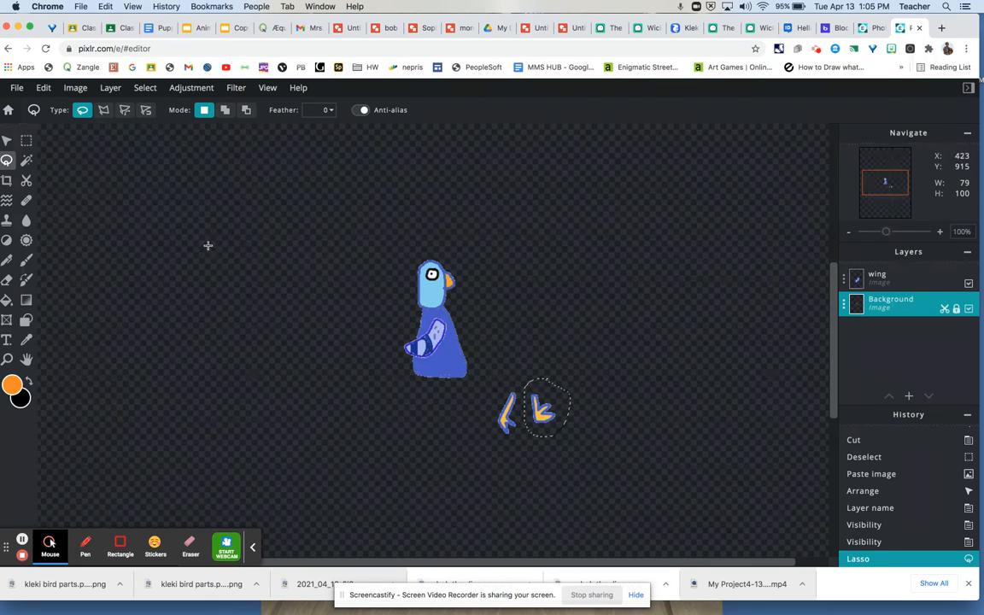
pyautogui.click(43, 87)
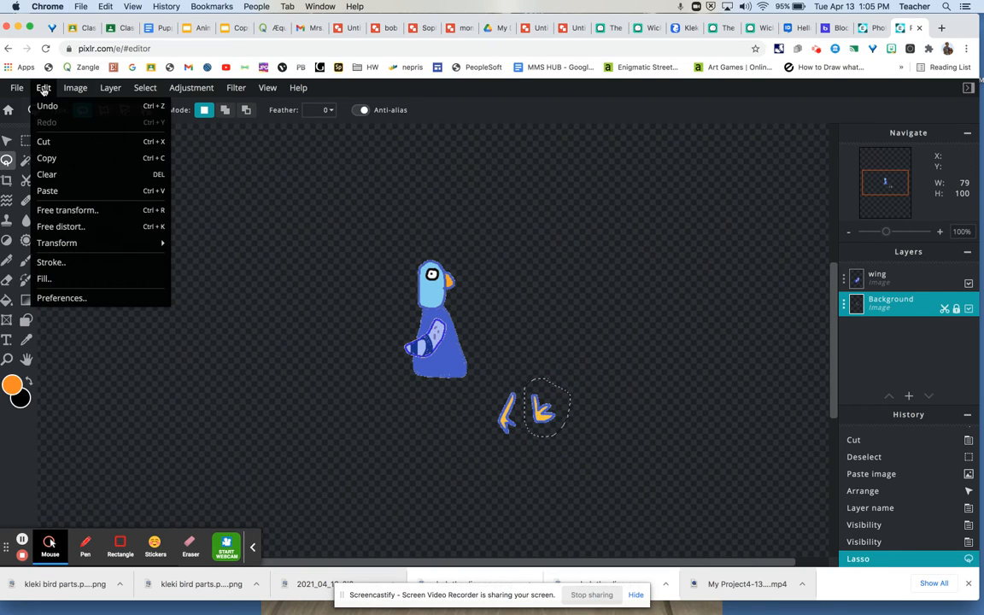
pyautogui.click(46, 144)
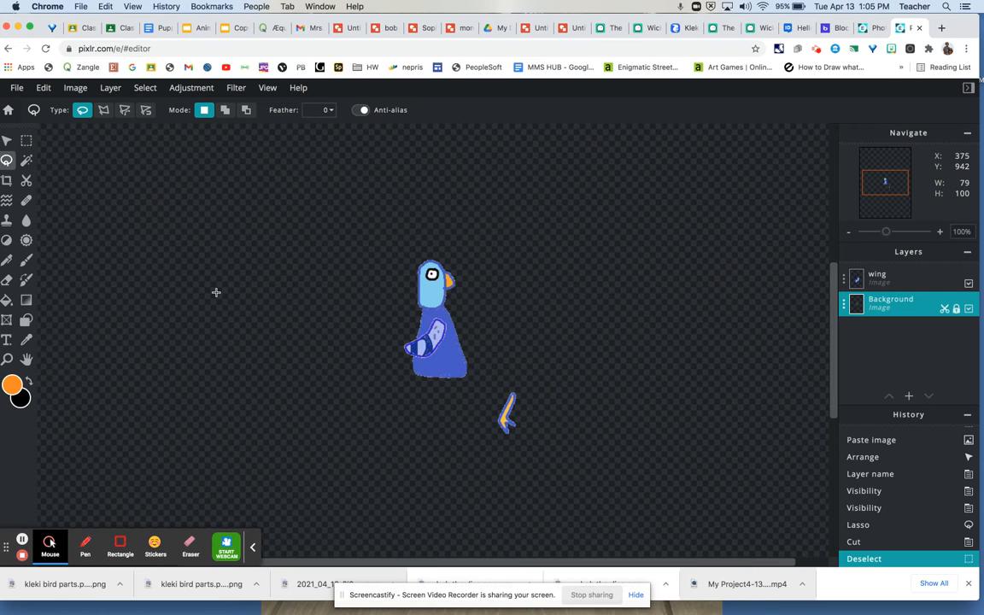
# Paste the leg as a new layer, place it under the body's front edge at about X 768, Y 1046, and shift the wing up
pyautogui.press('super+v')
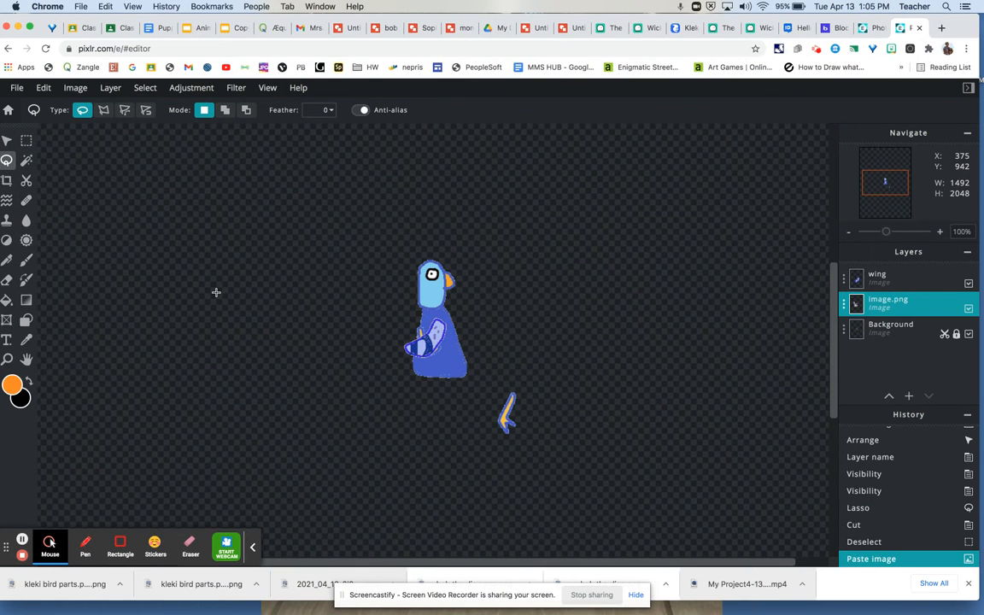
pyautogui.click(7, 139)
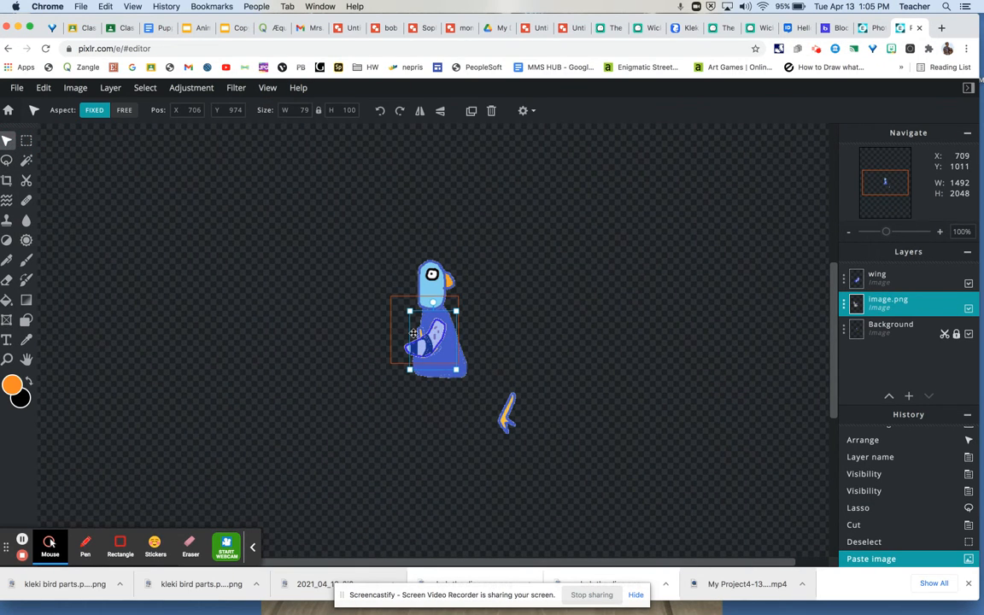
pyautogui.moveTo(422, 327); pyautogui.dragTo(401, 386)
pyautogui.moveTo(483, 386); pyautogui.dragTo(415, 335)
pyautogui.moveTo(403, 389); pyautogui.dragTo(466, 386)
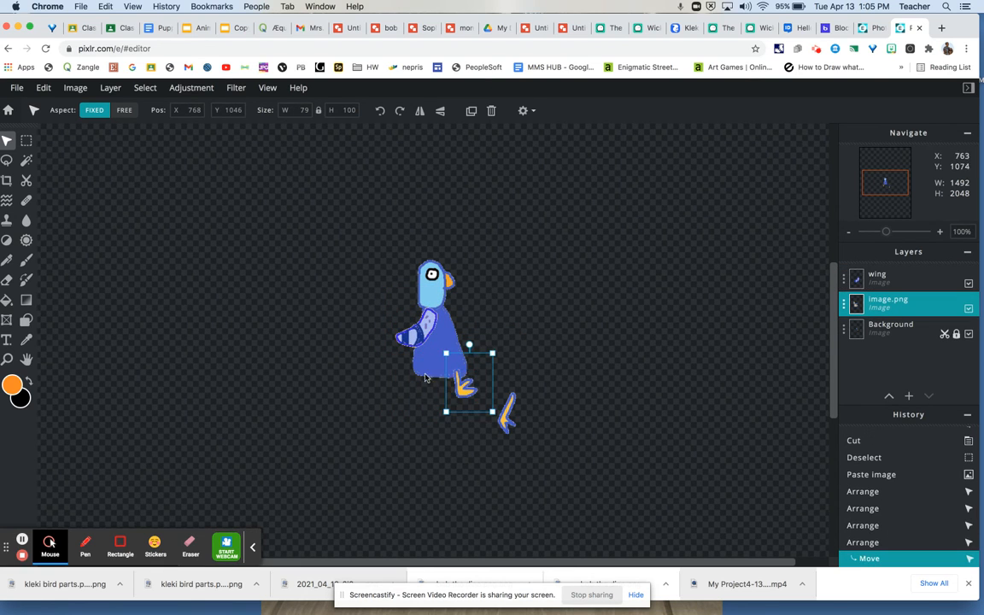
# Rename the pasted leg's layer to "right leg"
pyautogui.click(843, 305)
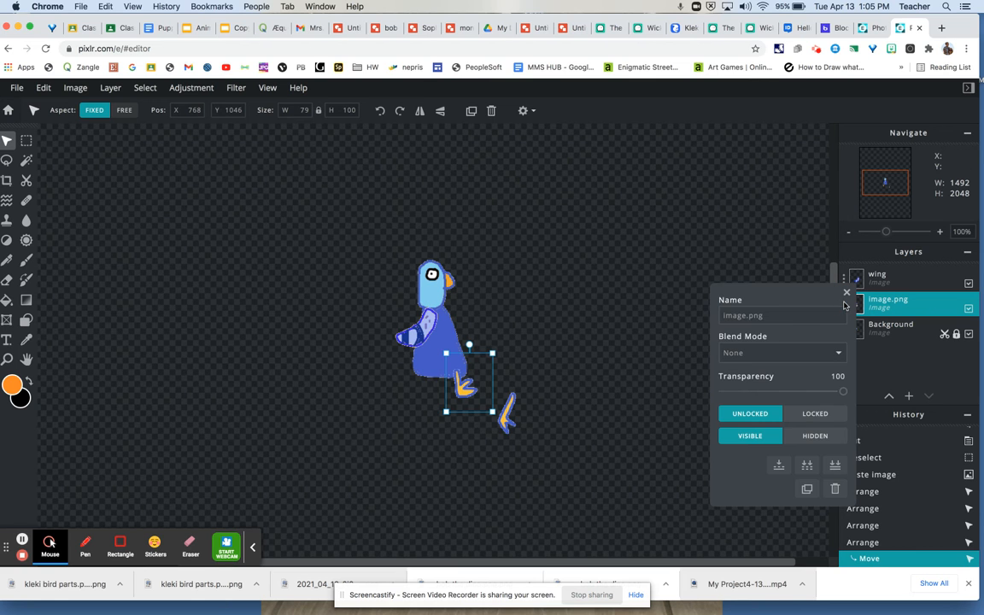
pyautogui.doubleClick(769, 315)
pyautogui.write('right')
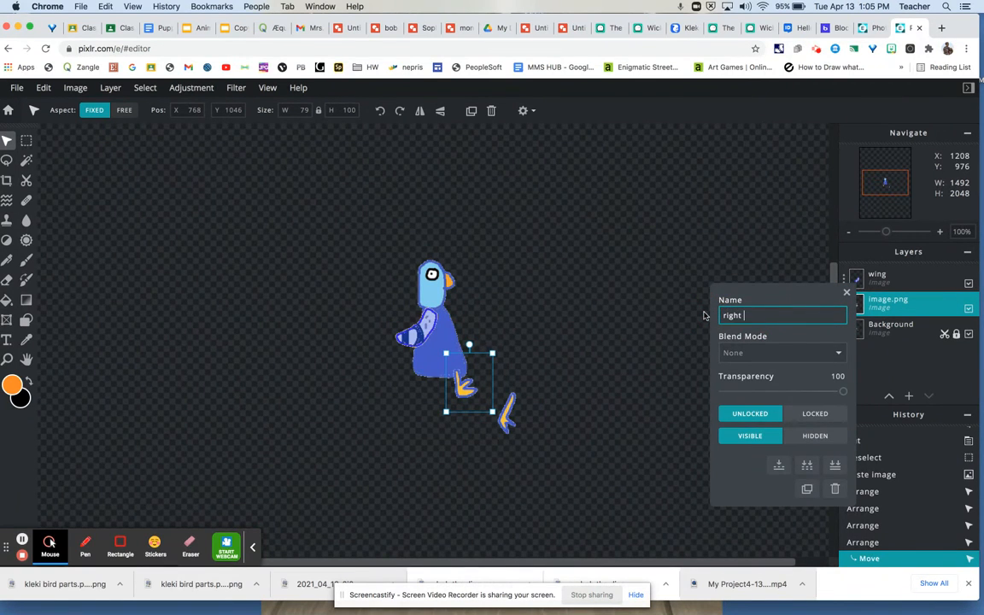
pyautogui.write(' leg')
pyautogui.click(740, 256)
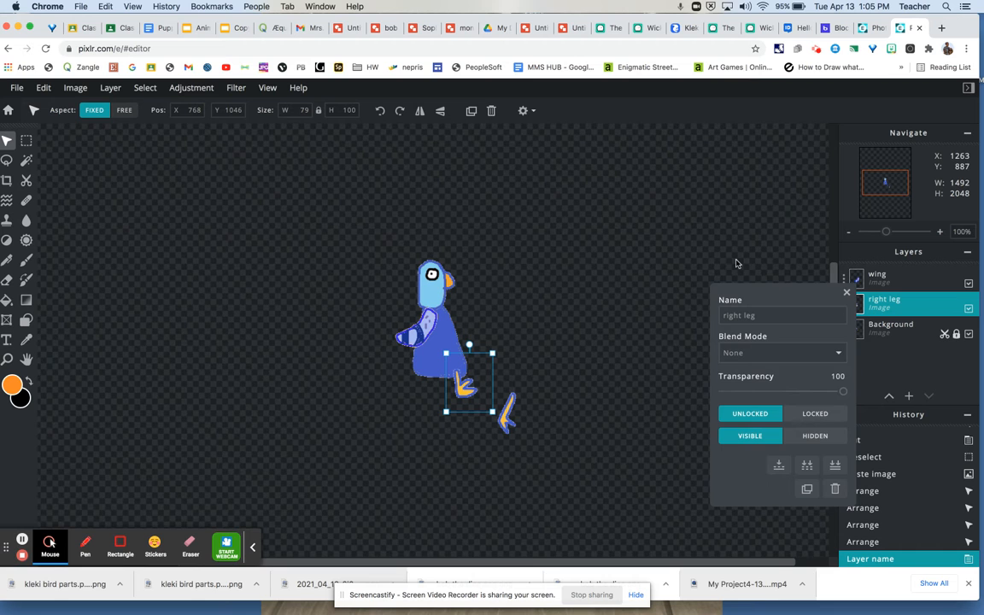
pyautogui.click(846, 293)
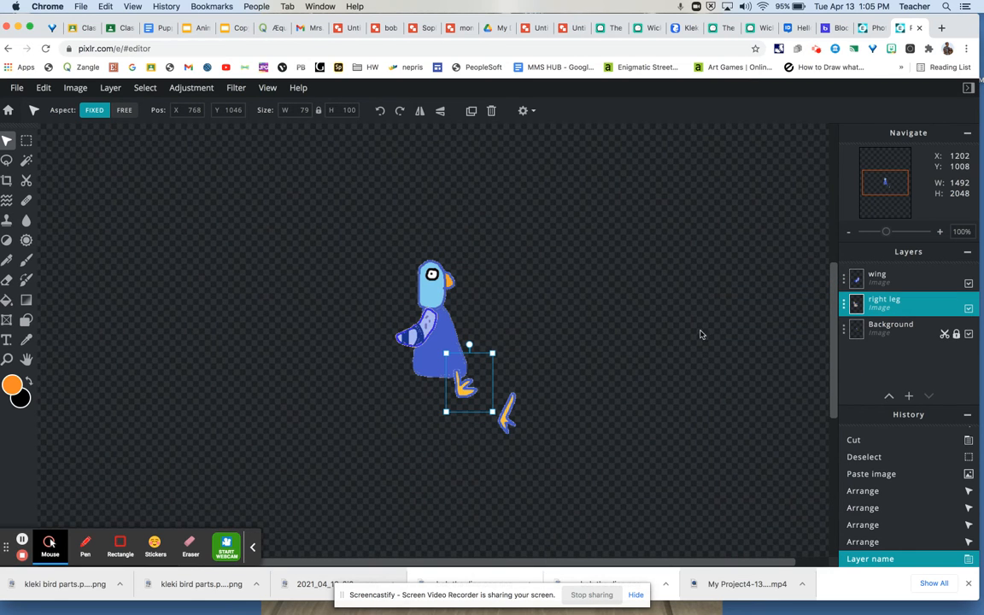
# Lasso the remaining loose leg on the Background layer and cut it out
pyautogui.click(884, 325)
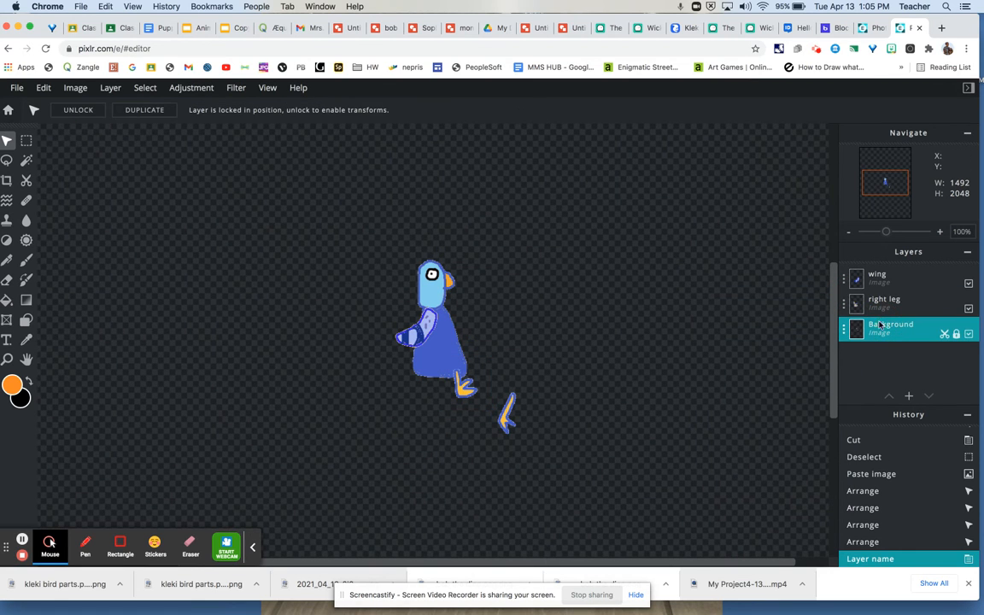
pyautogui.click(6, 159)
pyautogui.moveTo(520, 378)
pyautogui.mouseDown()
pyautogui.moveTo(499, 401)
pyautogui.moveTo(492, 432)
pyautogui.moveTo(511, 445)
pyautogui.moveTo(527, 433)
pyautogui.moveTo(517, 380)
pyautogui.mouseUp()
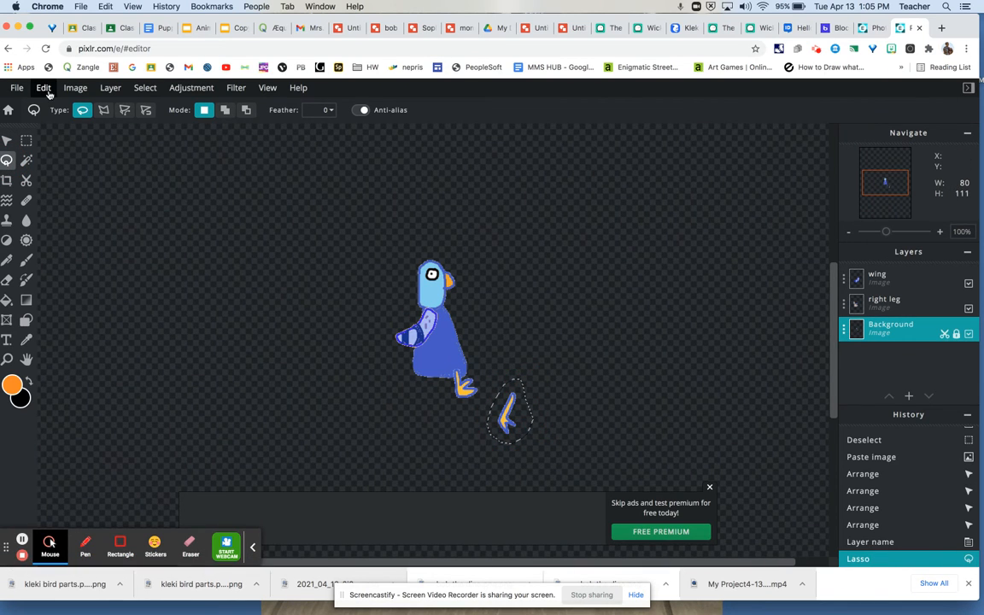
pyautogui.click(43, 87)
pyautogui.click(49, 140)
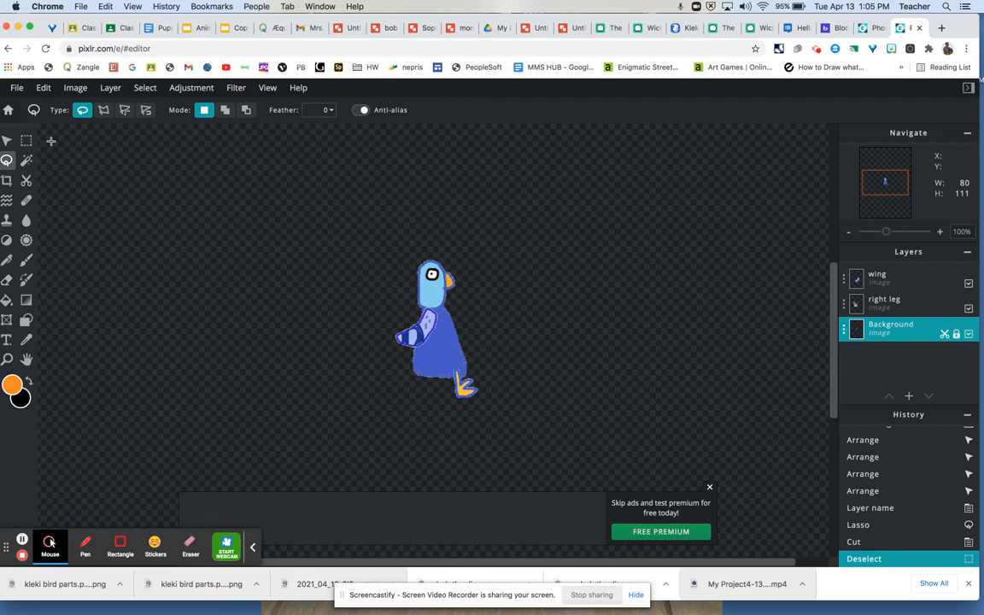
# Paste the second leg as a new layer, place it under the body's rear edge, and reposition the wing on the body's back
pyautogui.press('super+v')
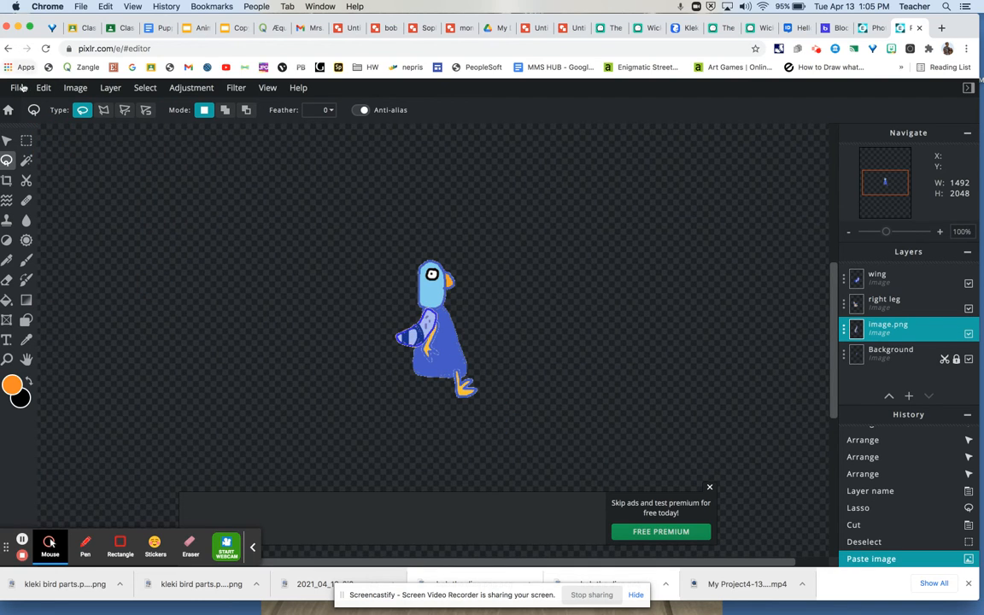
pyautogui.click(7, 140)
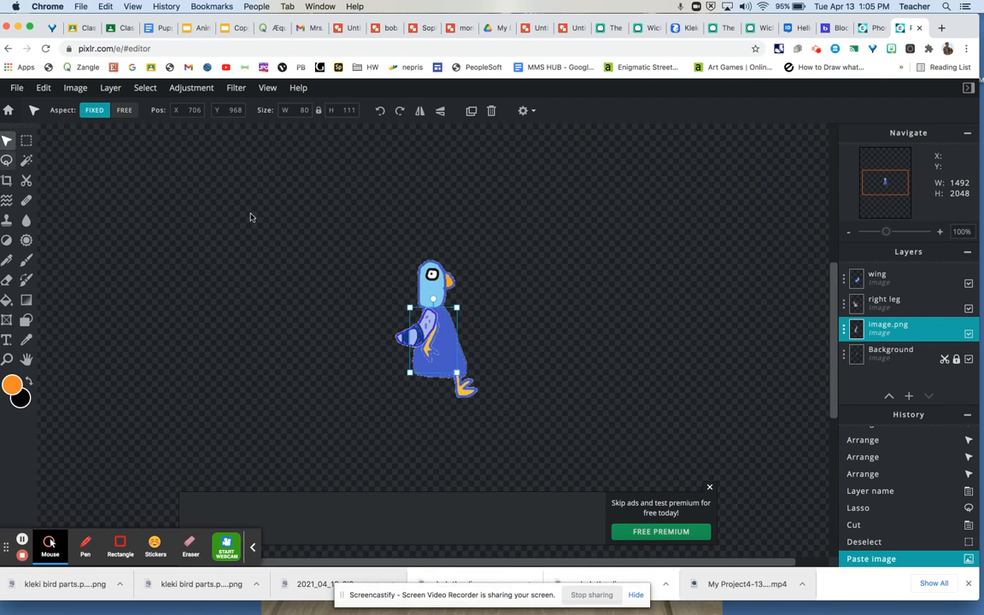
pyautogui.click(429, 351)
pyautogui.moveTo(428, 351); pyautogui.dragTo(365, 373)
pyautogui.moveTo(427, 359); pyautogui.dragTo(400, 401)
pyautogui.moveTo(375, 366); pyautogui.dragTo(412, 343)
pyautogui.click(503, 435)
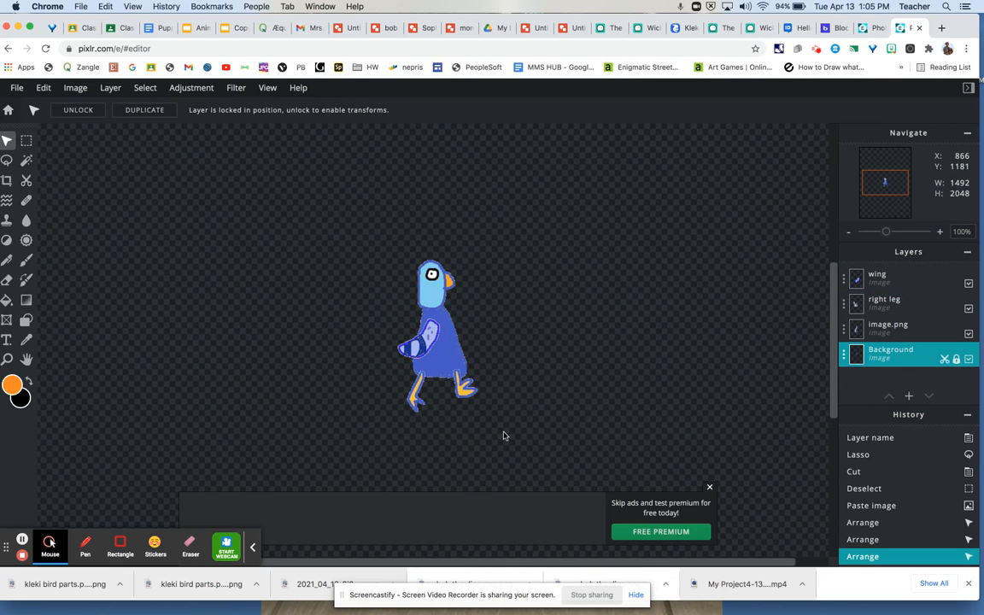
# Quick export the assembled bird image as a PNG
pyautogui.click(16, 89)
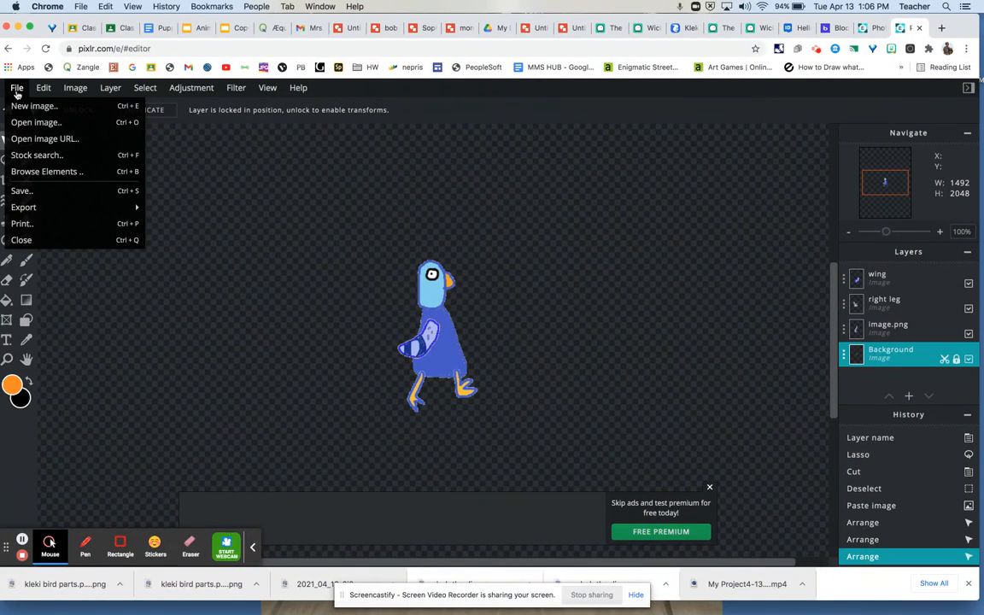
pyautogui.moveTo(32, 212)
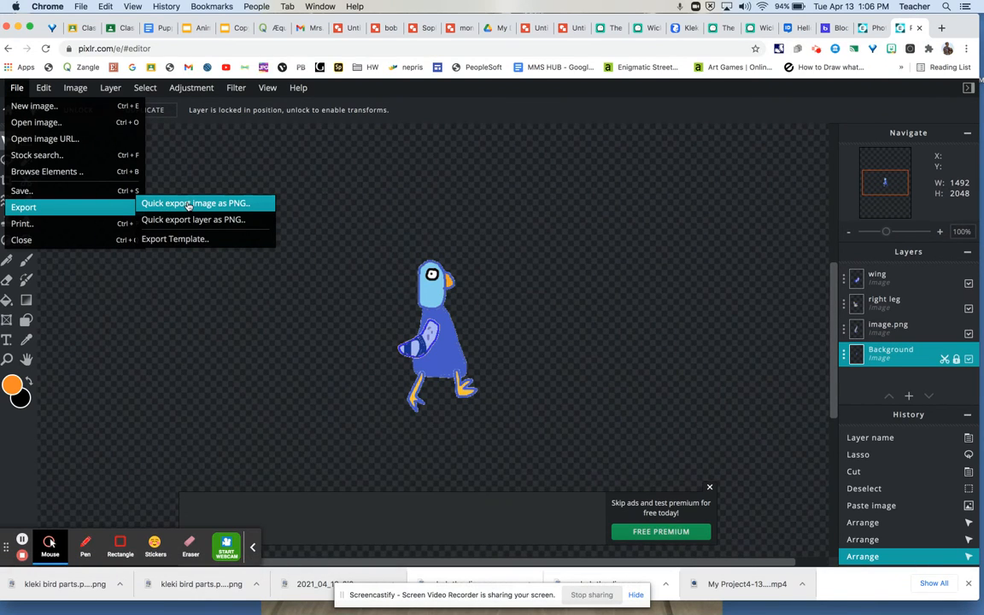
pyautogui.click(221, 204)
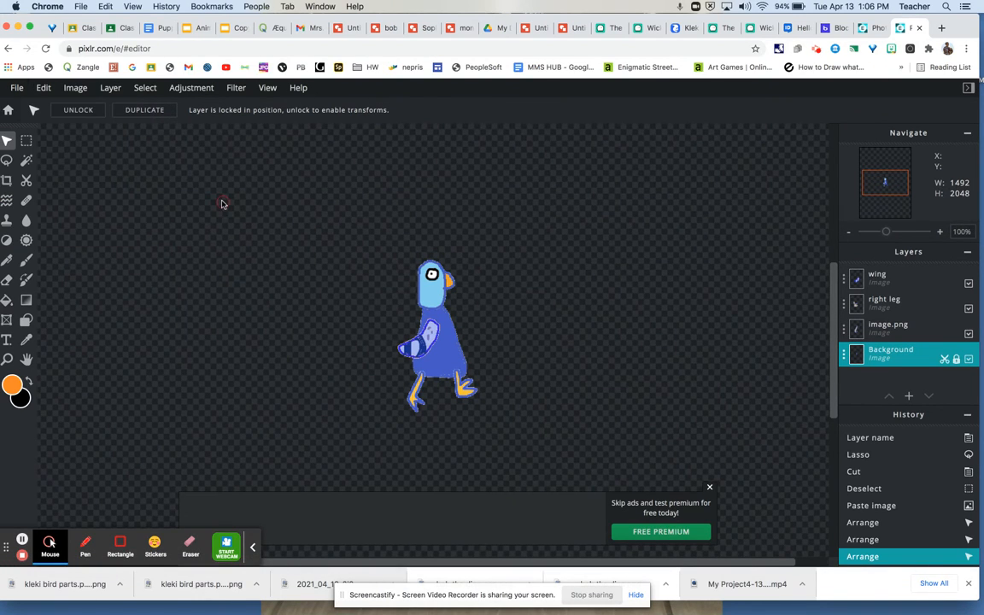
# Open the exported bird PNG in Preview, rename the file "move 1 bird", and close it
pyautogui.click(70, 584)
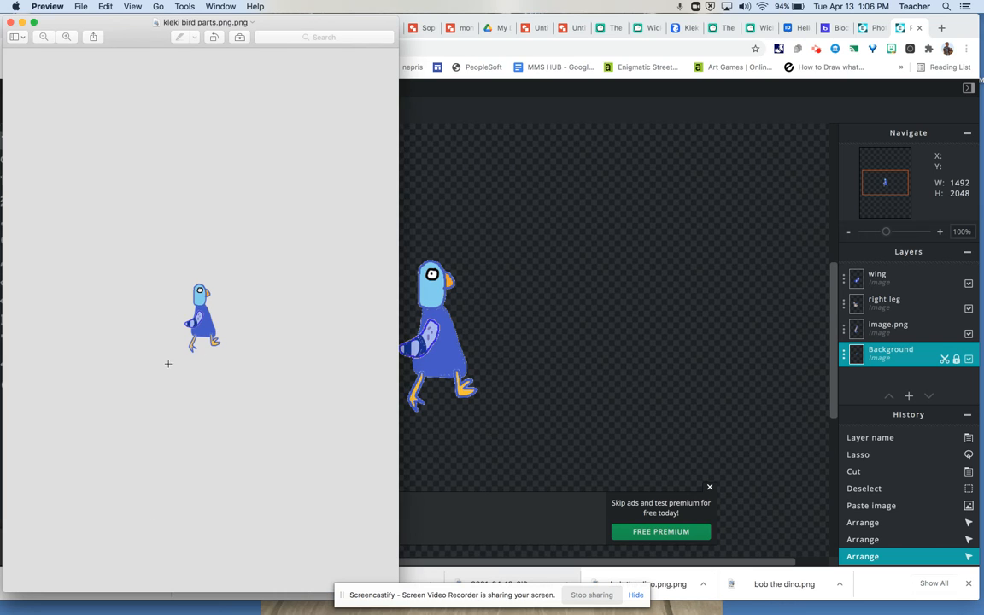
pyautogui.doubleClick(190, 24)
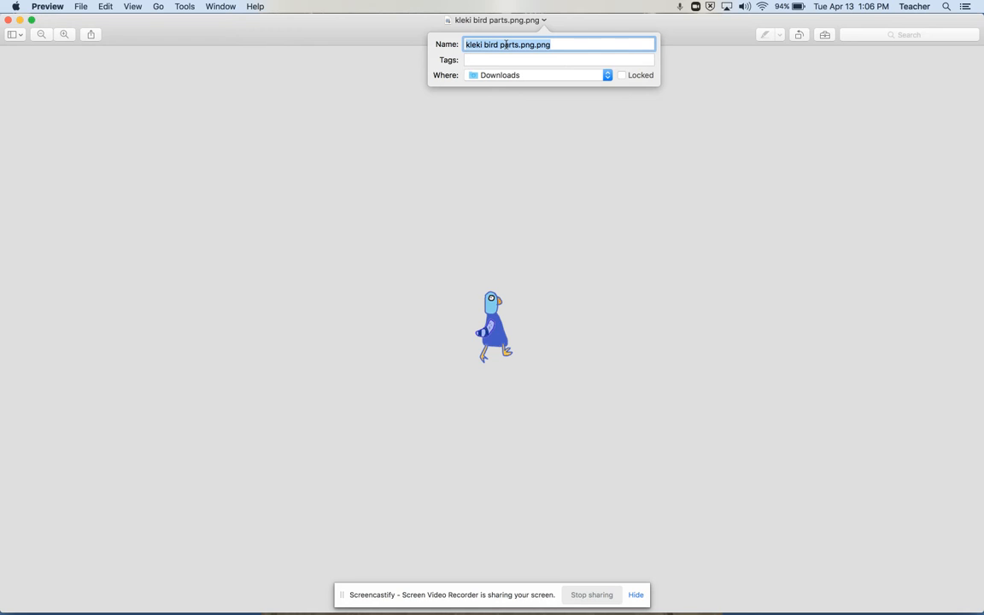
pyautogui.write('move 1 bird')
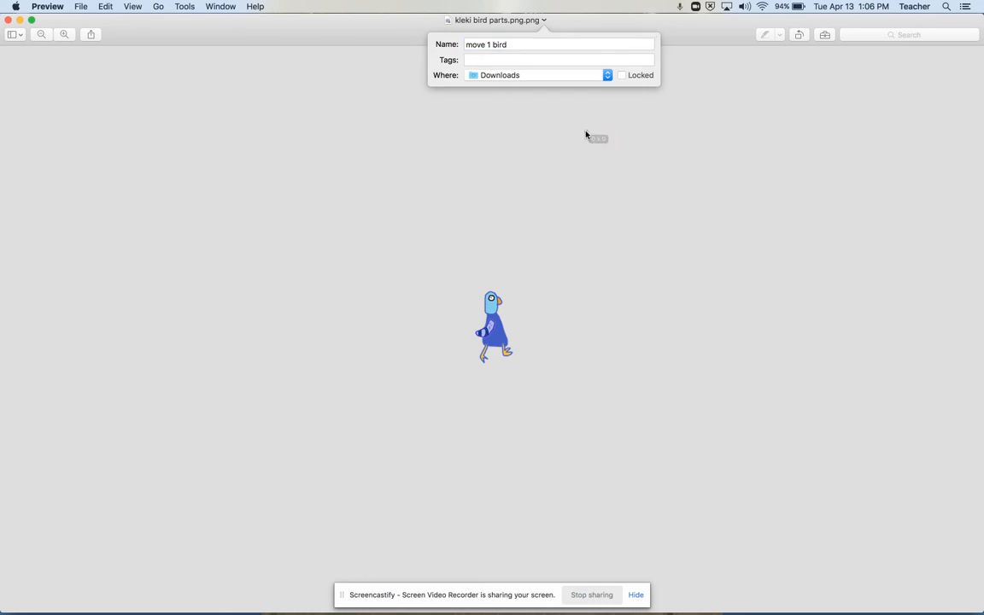
pyautogui.press('Return')
pyautogui.click(7, 21)
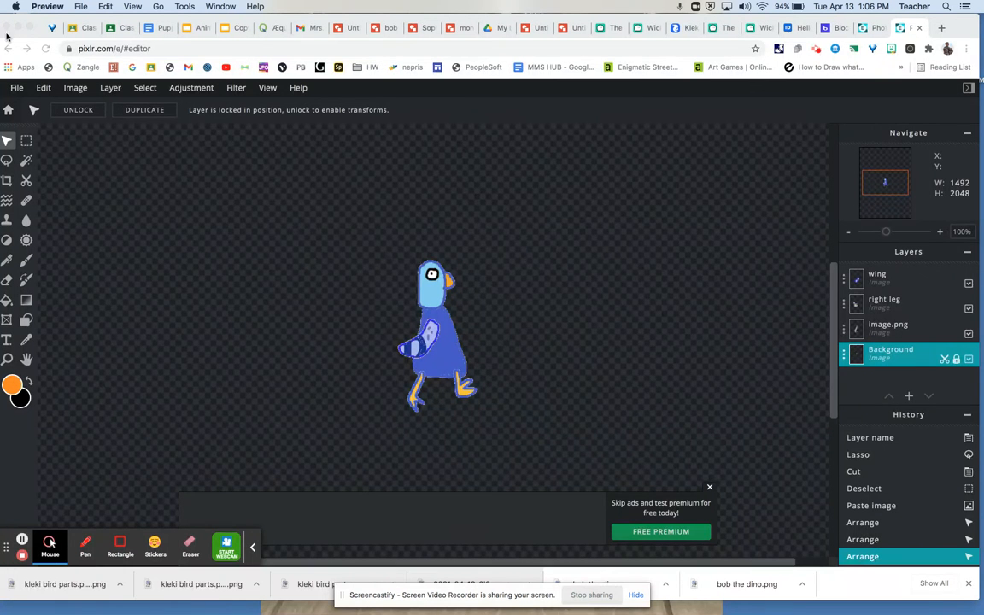
# Pose the bird for the second frame by rotating the wing up behind the body and swinging both legs toward the tail
pyautogui.click(419, 360)
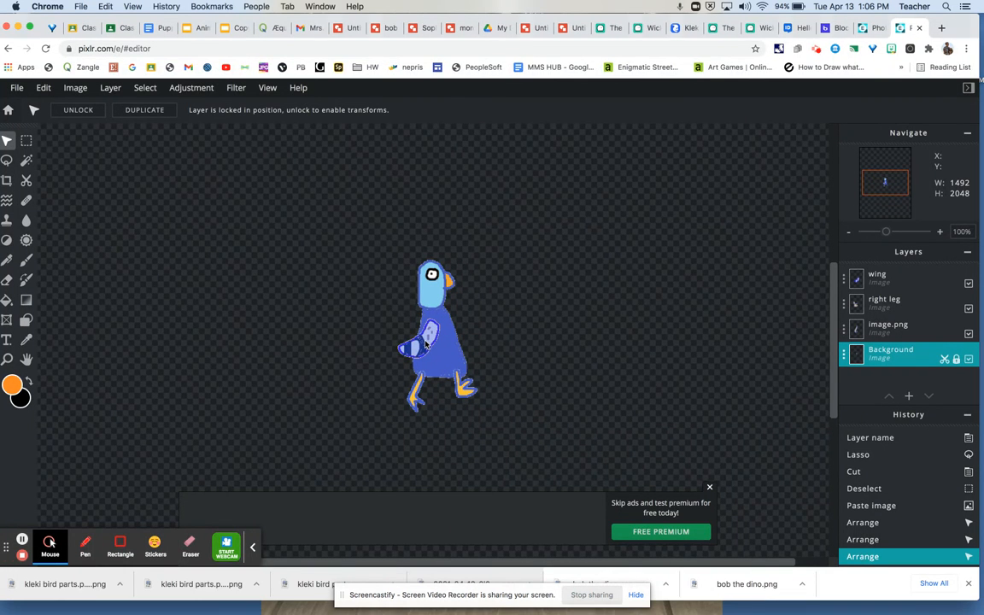
pyautogui.click(425, 343)
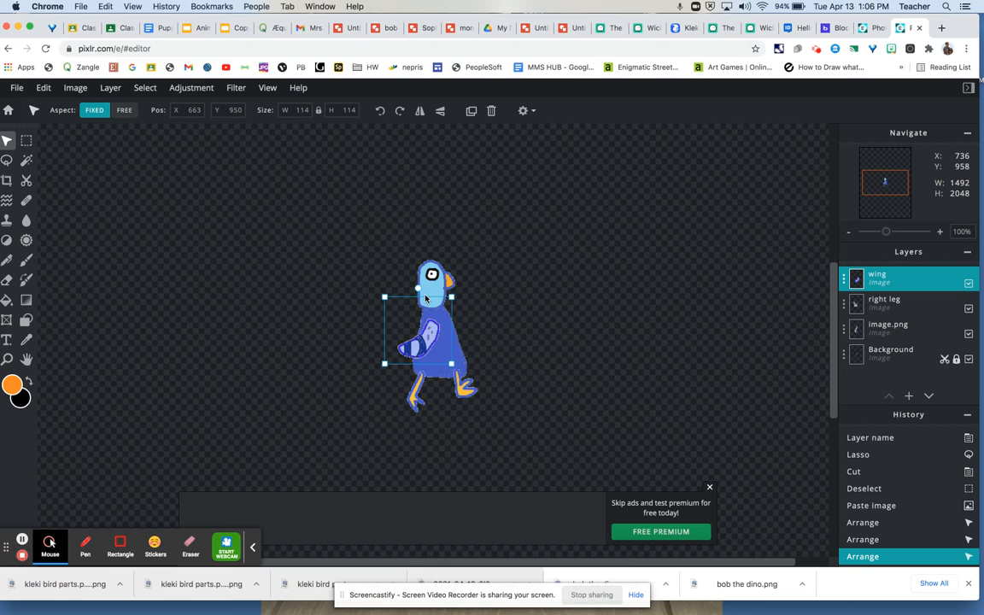
pyautogui.moveTo(418, 288); pyautogui.dragTo(453, 303)
pyautogui.moveTo(408, 343); pyautogui.dragTo(367, 363)
pyautogui.click(416, 399)
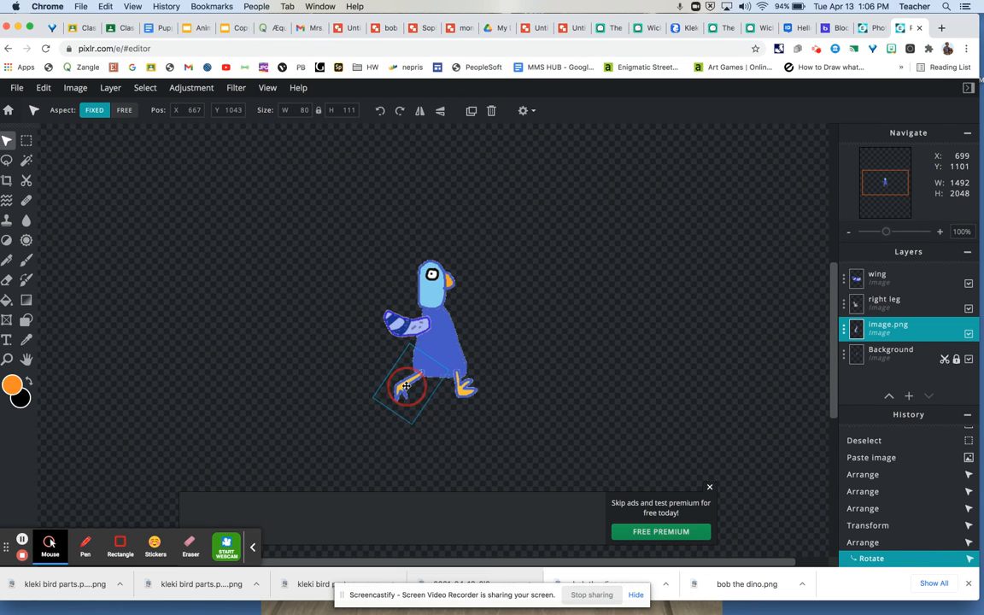
pyautogui.click(465, 394)
pyautogui.moveTo(472, 344); pyautogui.dragTo(492, 359)
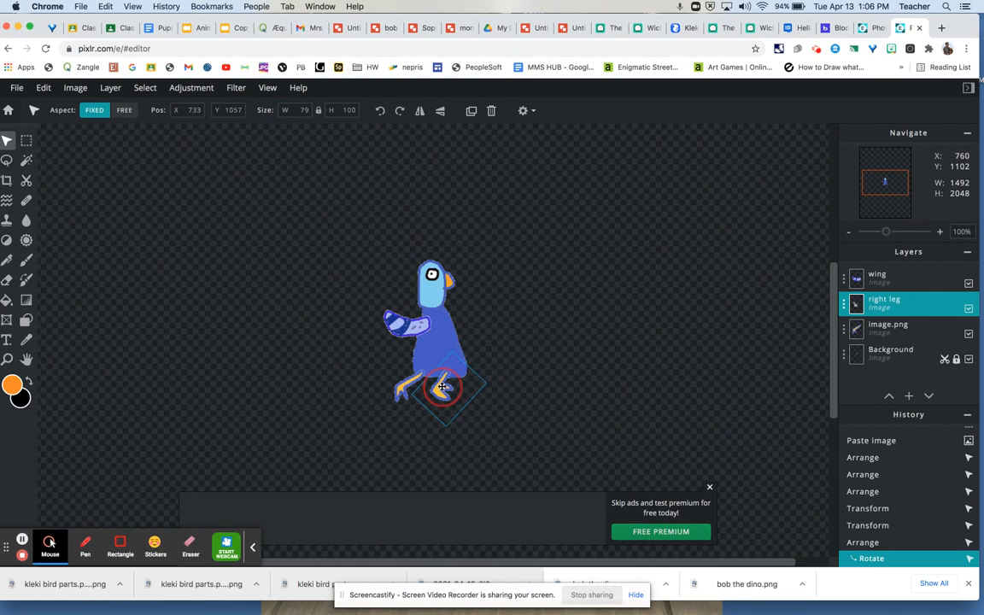
pyautogui.click(525, 334)
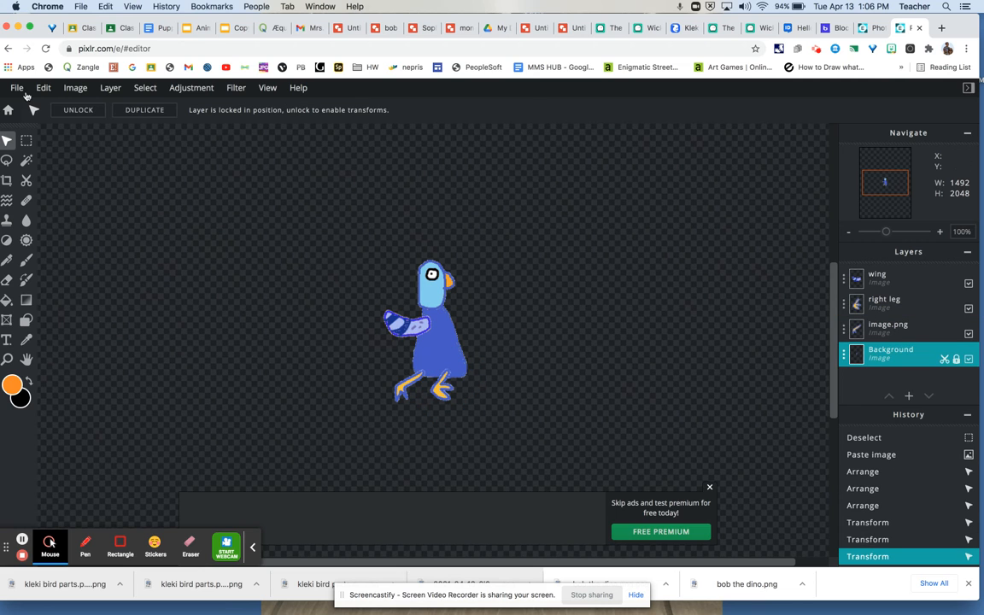
# Quick export the second bird pose as a PNG image
pyautogui.click(17, 88)
pyautogui.moveTo(27, 207)
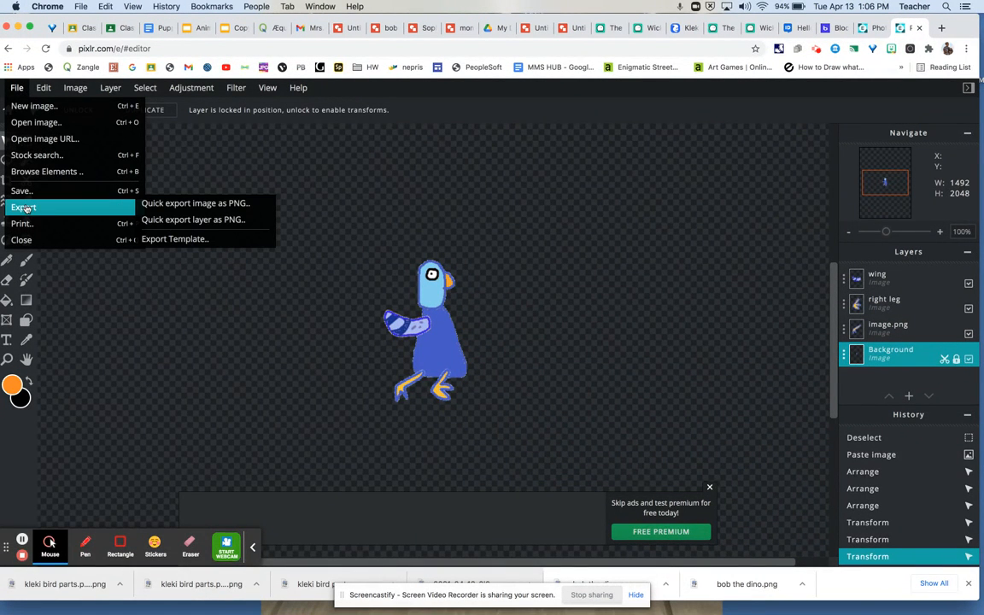
pyautogui.click(159, 207)
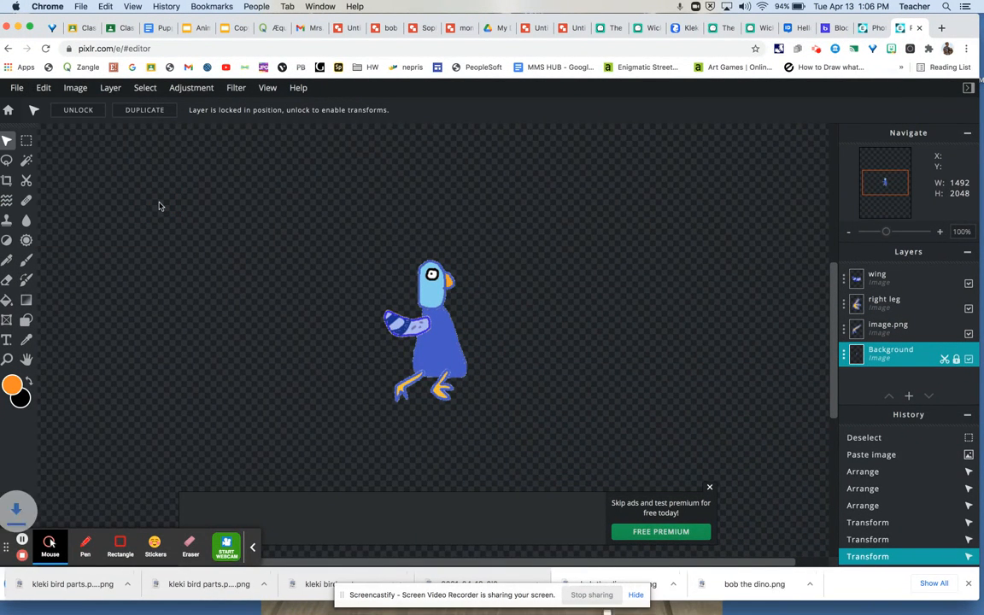
# Open the newly downloaded second pose in Preview, rename the file "move 2 bird", and close it
pyautogui.click(64, 584)
pyautogui.doubleClick(196, 23)
pyautogui.write('move')
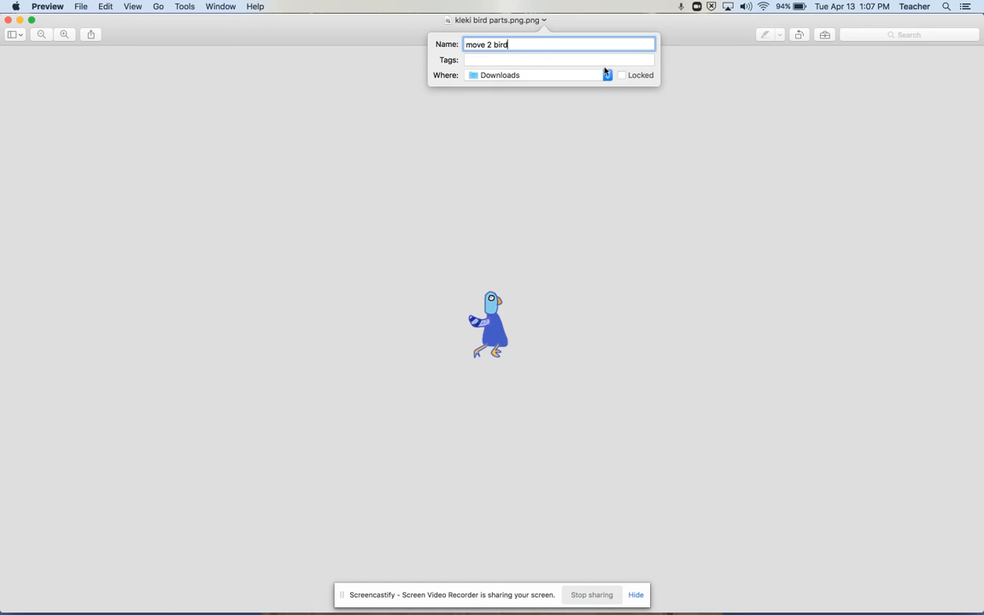
pyautogui.write(' 2 bird')
pyautogui.press('Return')
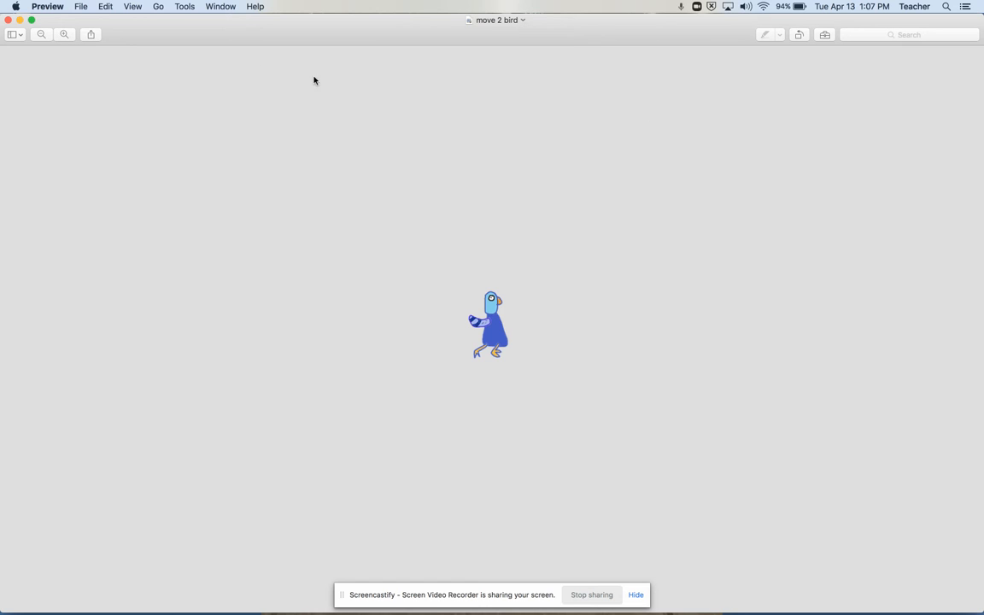
pyautogui.click(9, 20)
# Pose the bird for the third frame with the wing raised beside the head and the legs spread wide apart
pyautogui.click(395, 338)
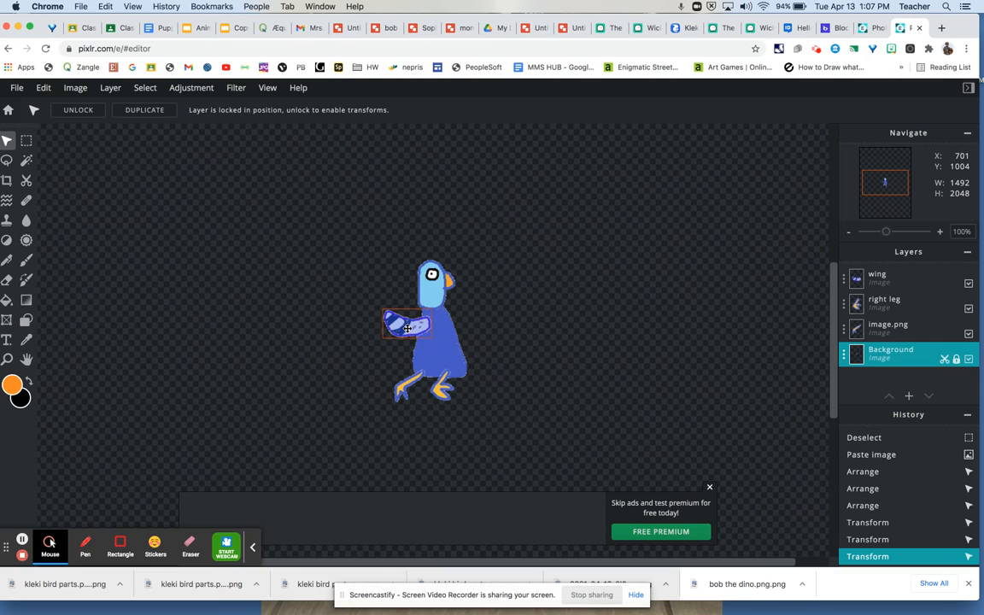
pyautogui.click(407, 327)
pyautogui.moveTo(421, 301); pyautogui.dragTo(386, 289)
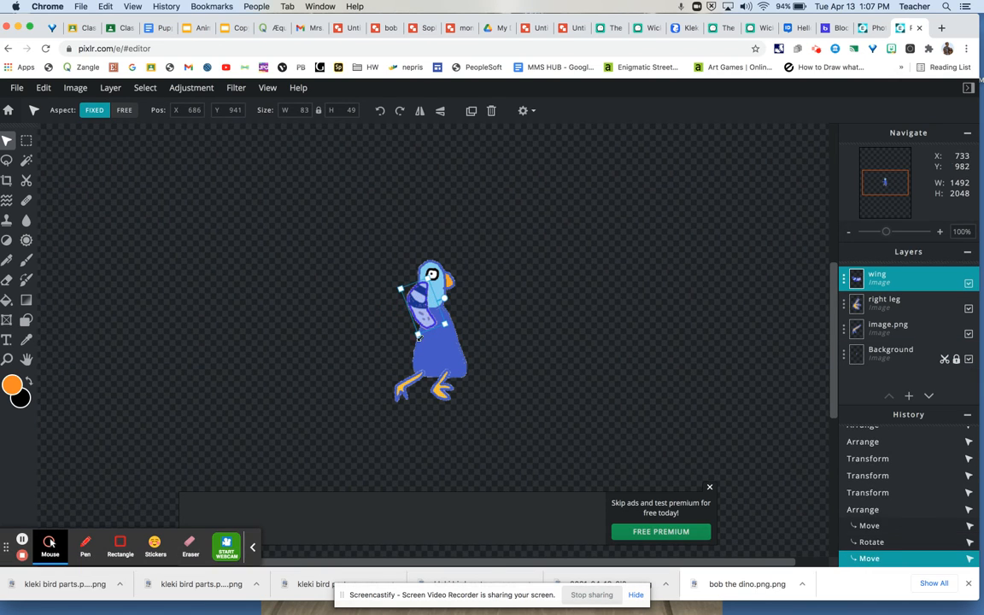
pyautogui.click(405, 389)
pyautogui.moveTo(405, 389); pyautogui.dragTo(475, 369)
pyautogui.click(441, 392)
pyautogui.click(346, 380)
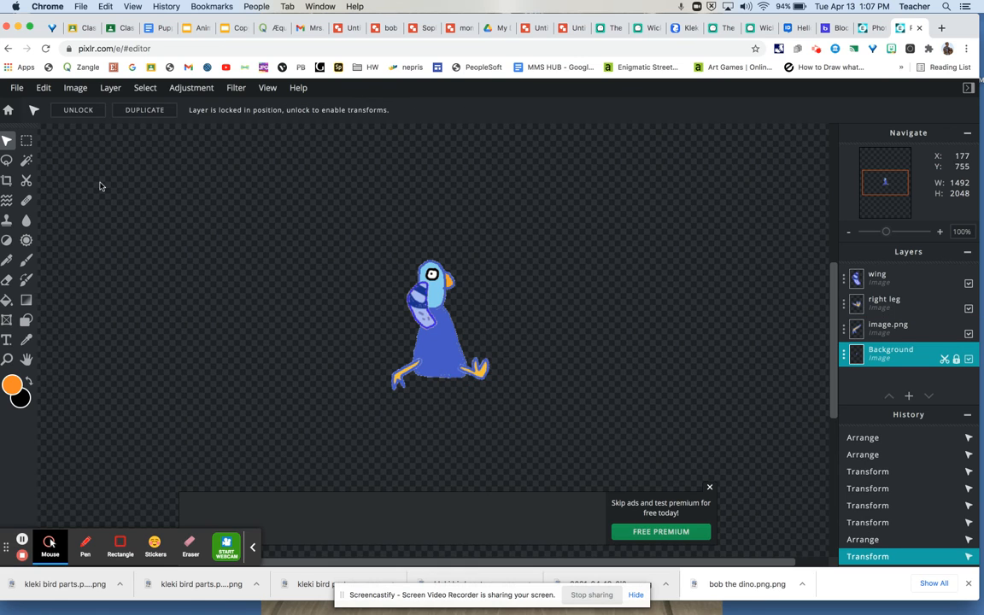
# Quick export the third bird pose as a PNG image
pyautogui.click(16, 88)
pyautogui.moveTo(28, 206)
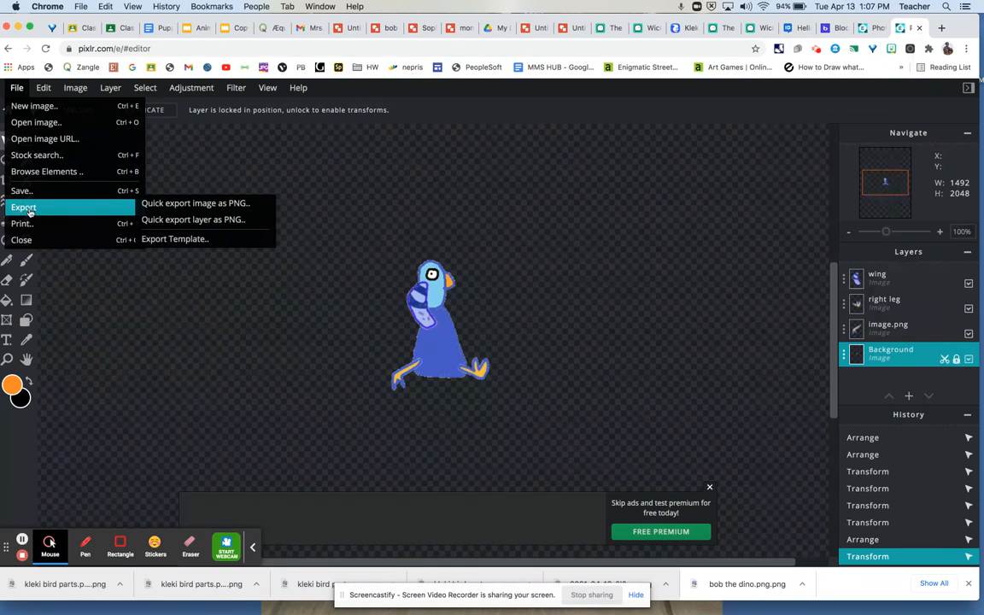
pyautogui.click(163, 203)
# Open the newly downloaded third pose in Preview, rename the file "move 3 bird", and close it
pyautogui.click(43, 583)
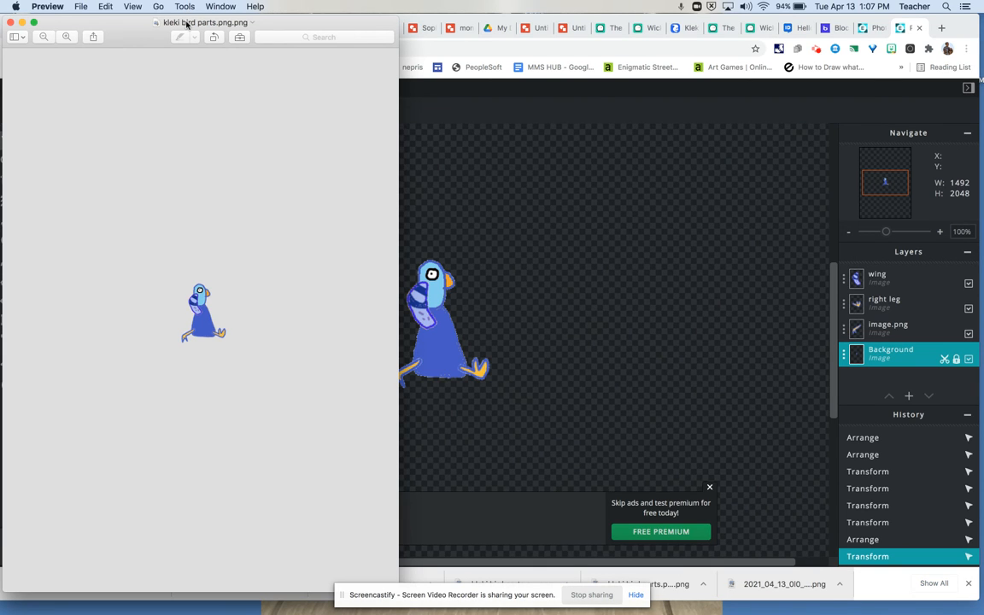
pyautogui.moveTo(187, 24); pyautogui.dragTo(188, 21)
pyautogui.click(198, 21)
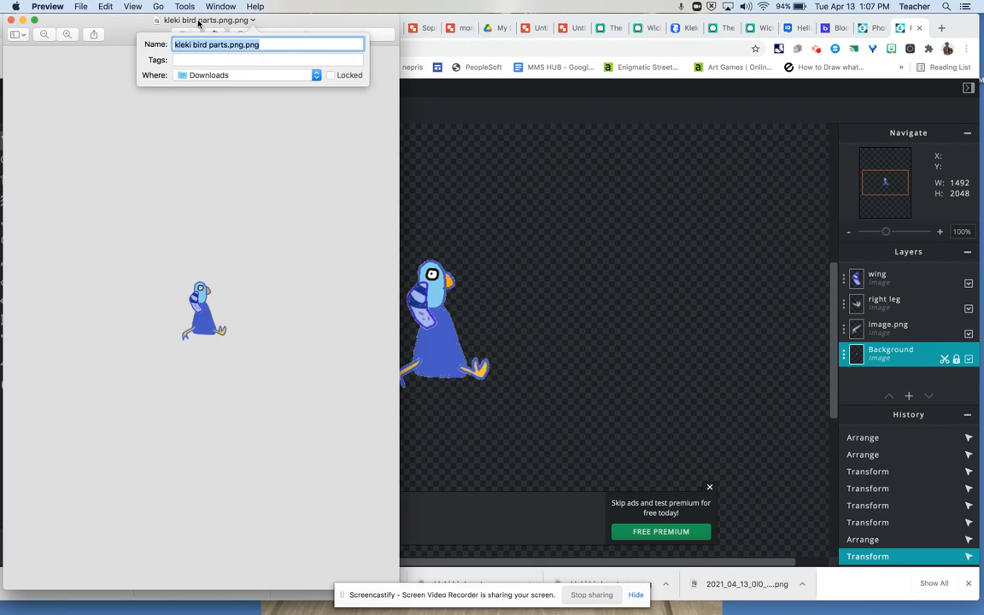
pyautogui.write('move 3 bird')
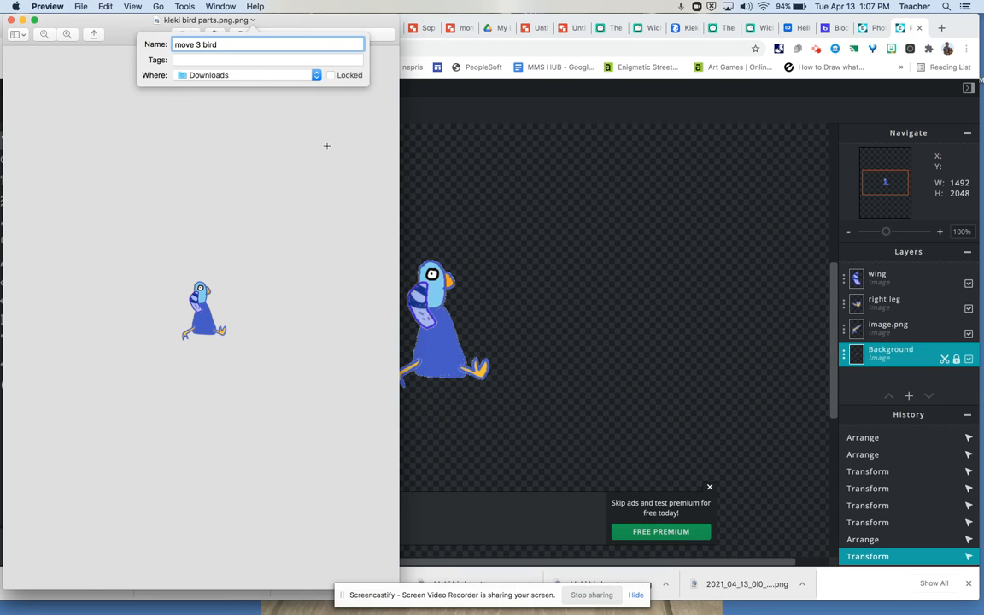
pyautogui.press('Return')
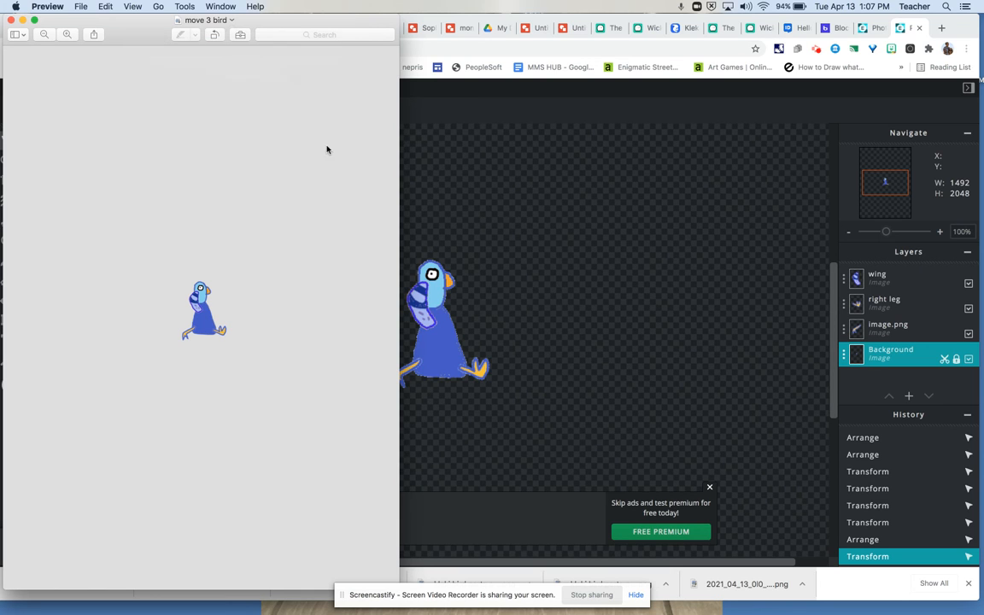
pyautogui.click(10, 19)
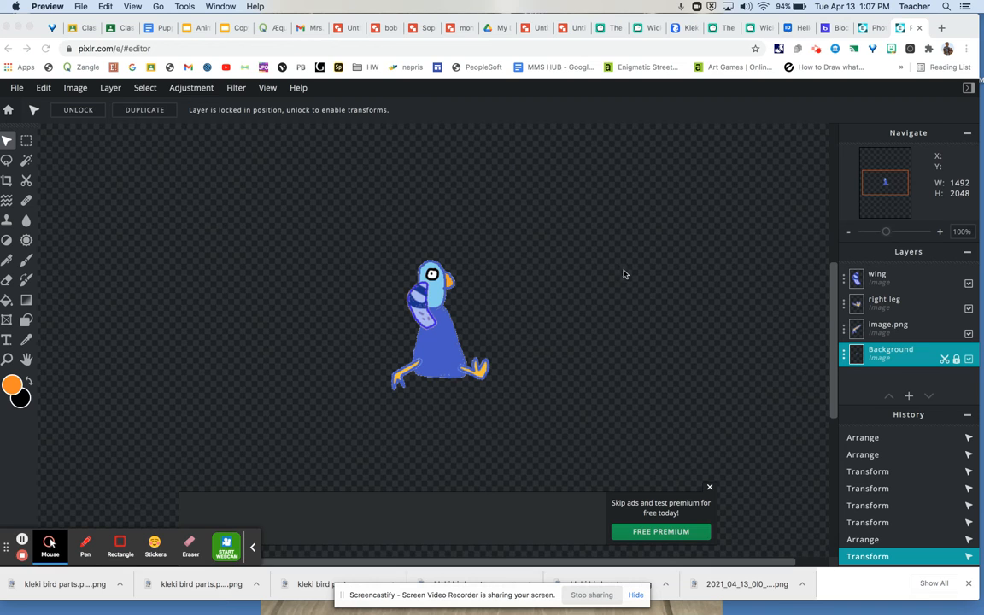
# Switch to the Wick Editor and load the wickeditor.com home page, leaving the old project without saving
pyautogui.click(756, 33)
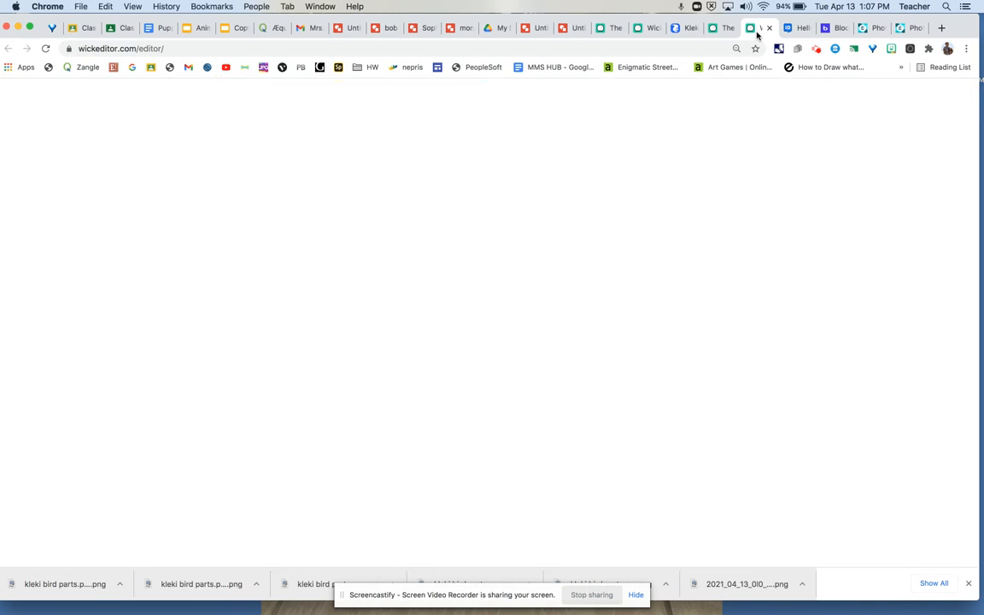
pyautogui.click(483, 46)
pyautogui.write('wic')
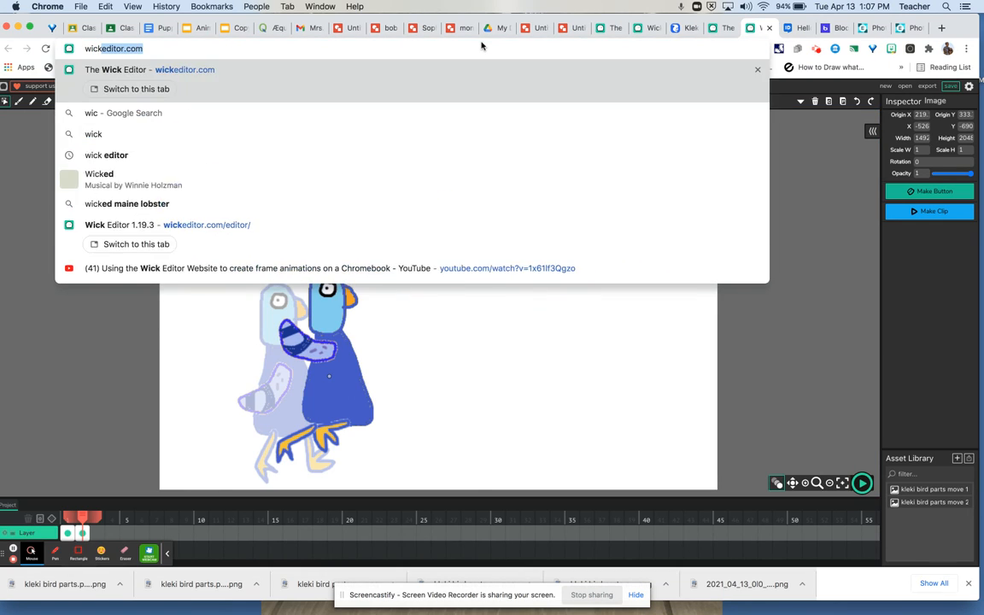
pyautogui.write('keditor.com')
pyautogui.press('Return')
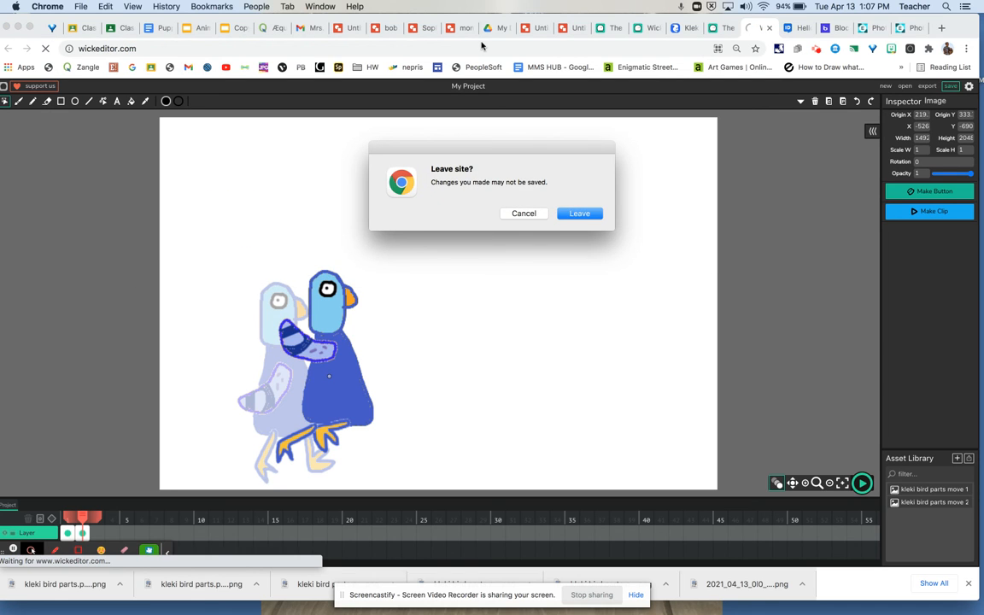
pyautogui.click(580, 214)
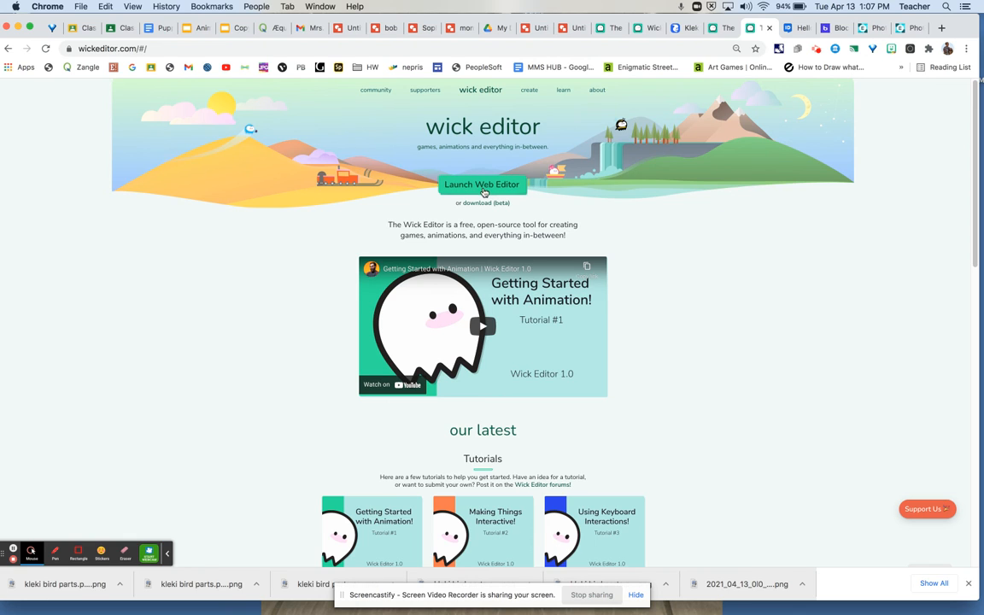
# Launch the Wick web editor and delete the autosave to start with a blank project
pyautogui.click(483, 190)
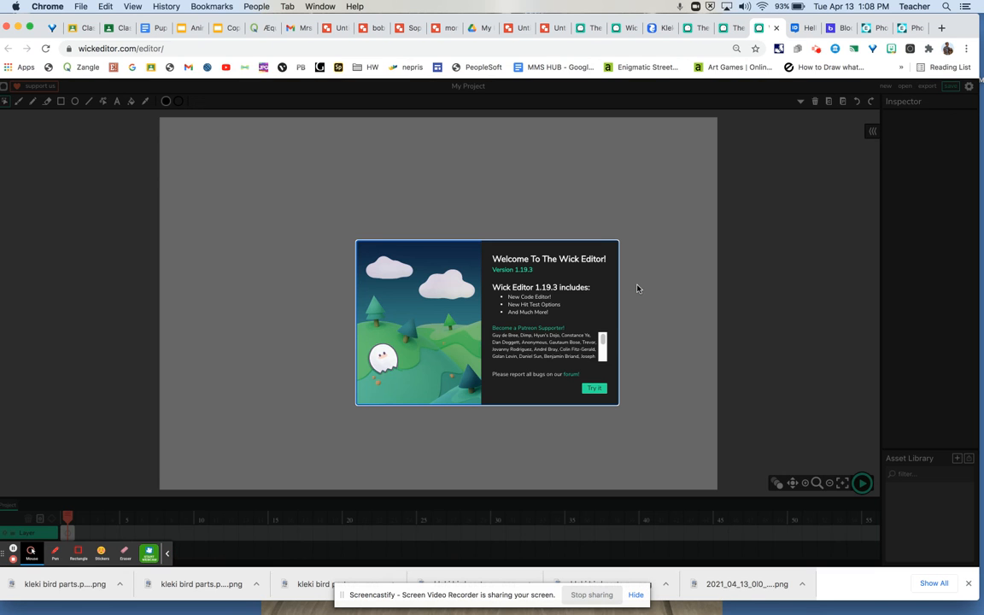
pyautogui.click(595, 390)
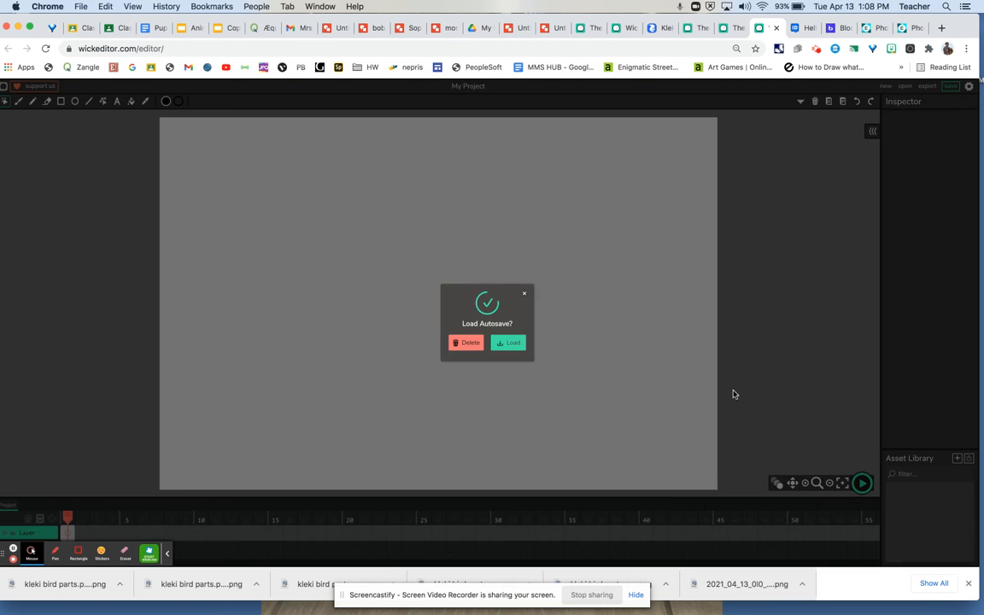
pyautogui.click(471, 344)
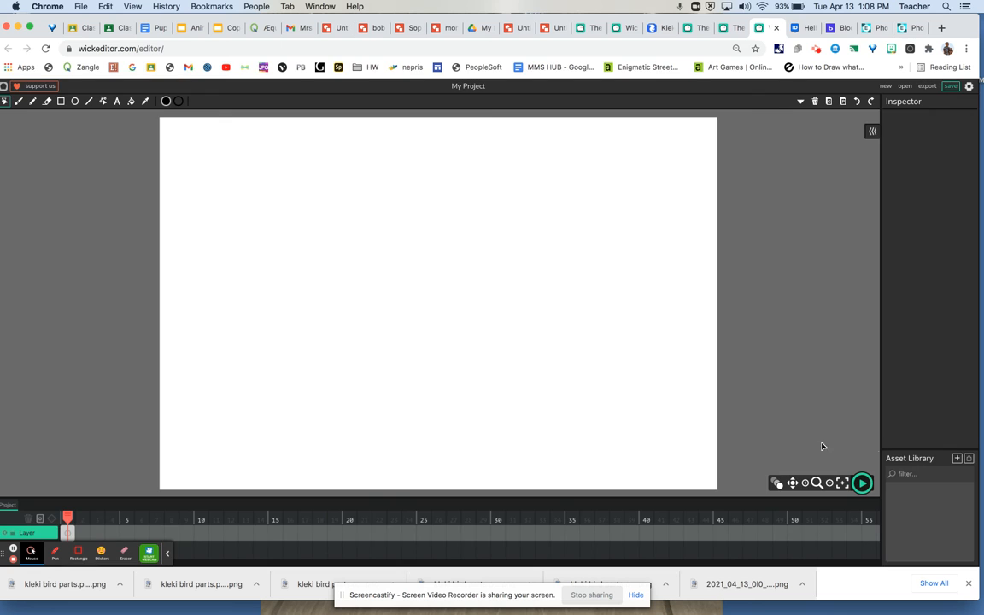
# Import move 1 bird, move 2 bird and move 3 bird from Downloads into the Asset Library, and place move 1 bird on the canvas's lower left
pyautogui.click(969, 461)
pyautogui.click(72, 147)
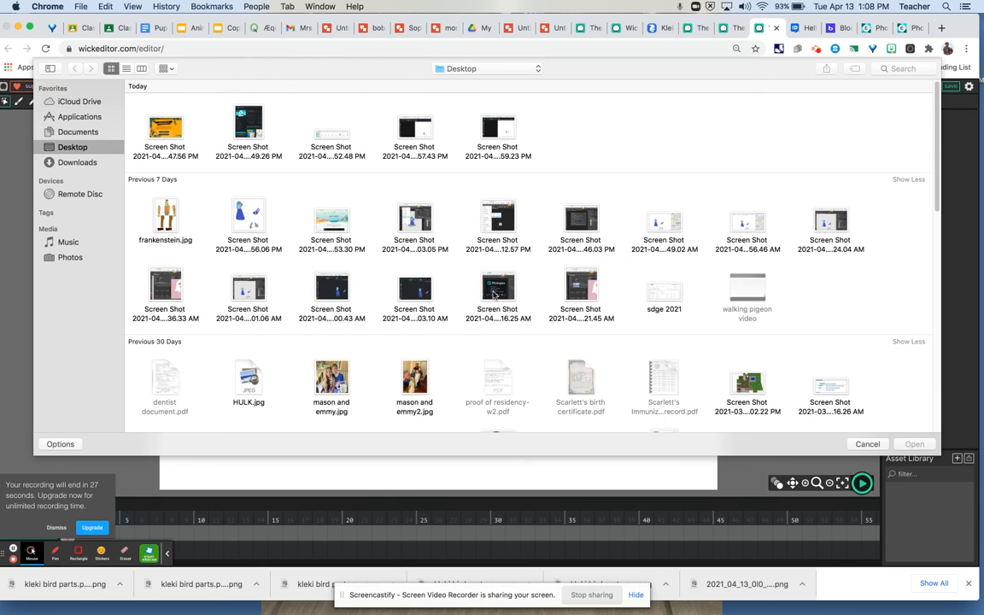
pyautogui.click(463, 72)
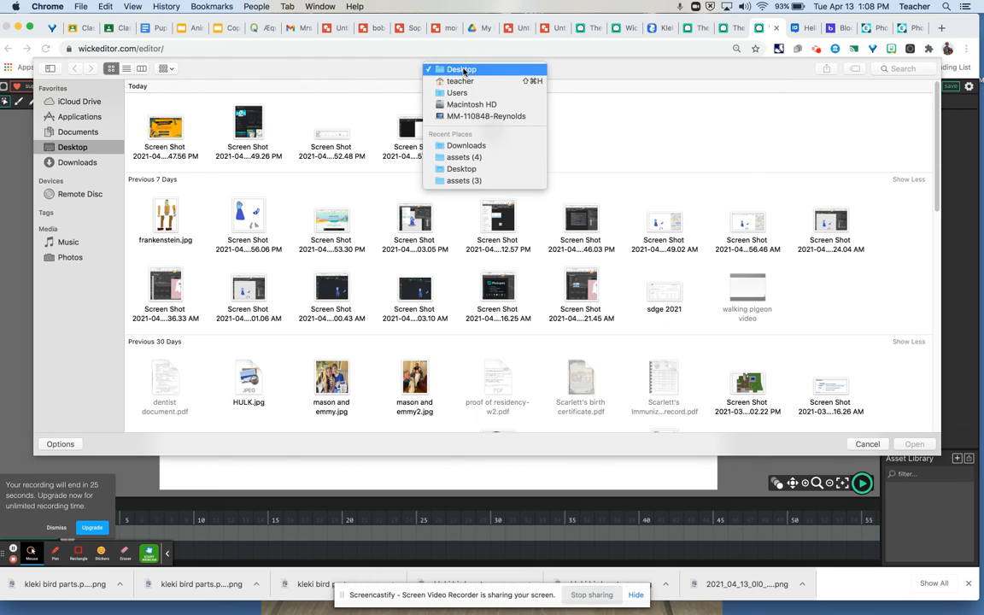
pyautogui.click(461, 149)
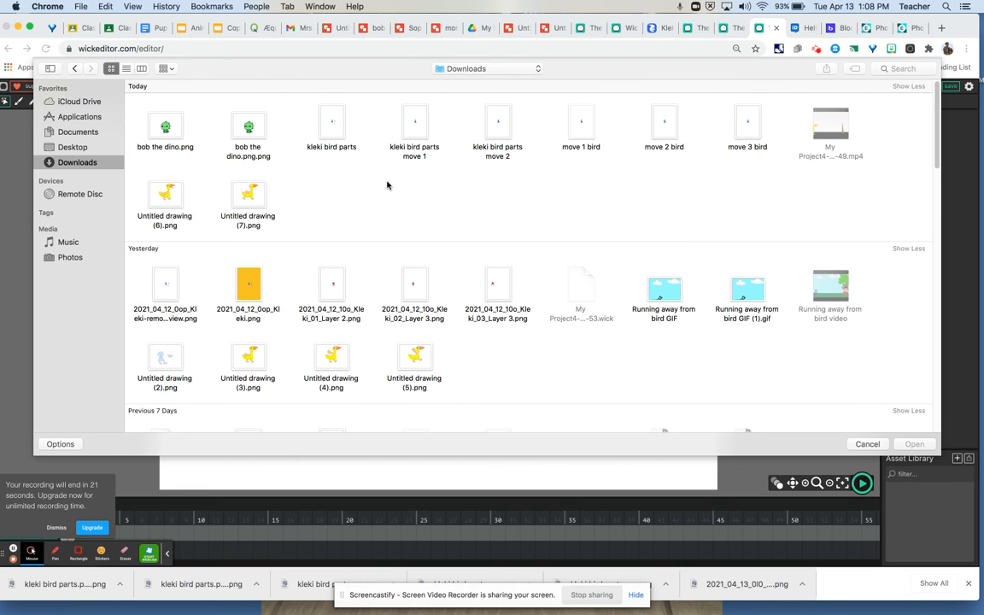
pyautogui.click(582, 128)
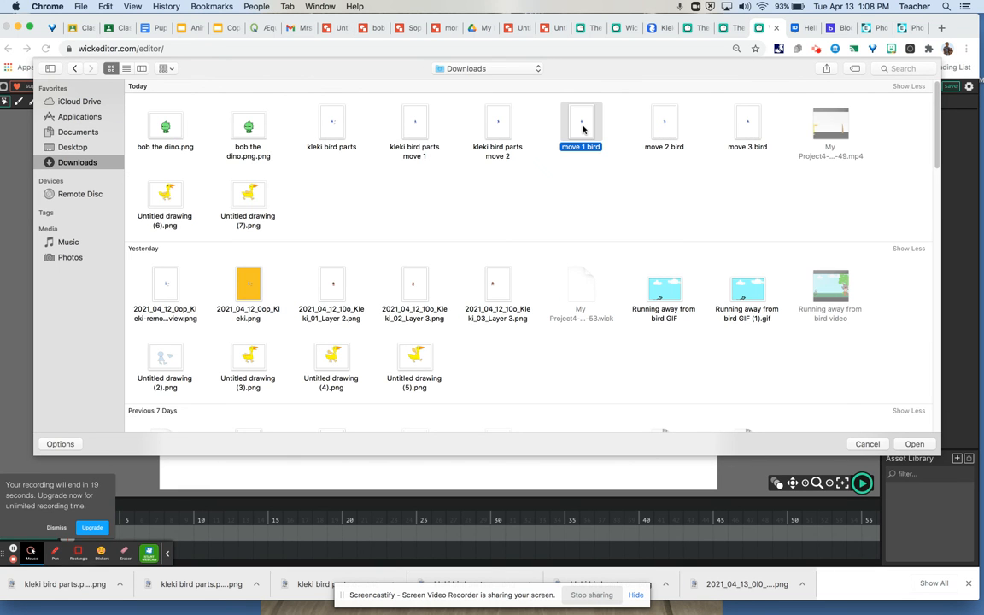
pyautogui.keyDown('shift'); pyautogui.click(665, 123); pyautogui.keyUp('shift')
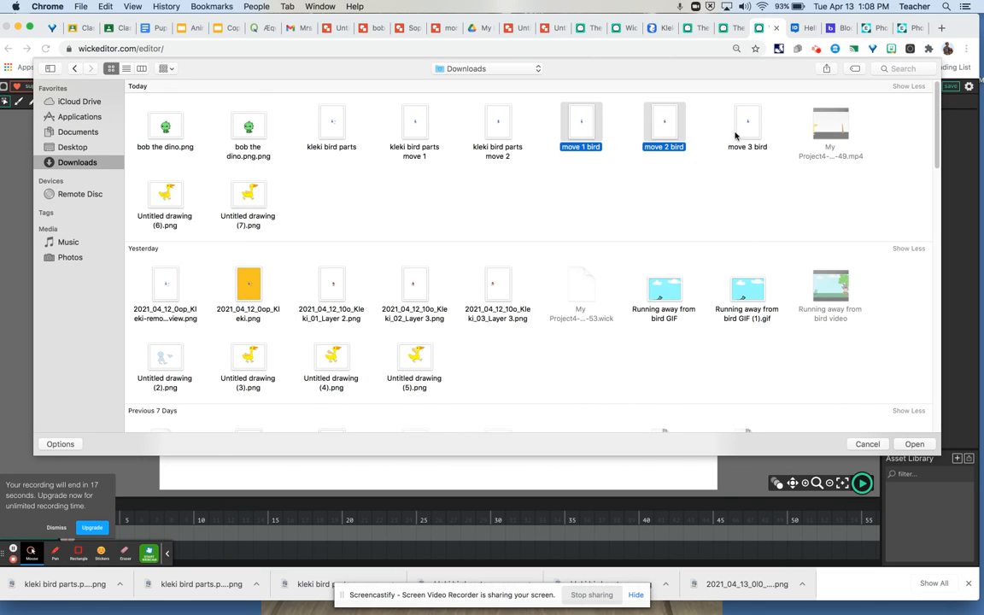
pyautogui.keyDown('shift'); pyautogui.click(747, 123); pyautogui.keyUp('shift')
pyautogui.click(911, 444)
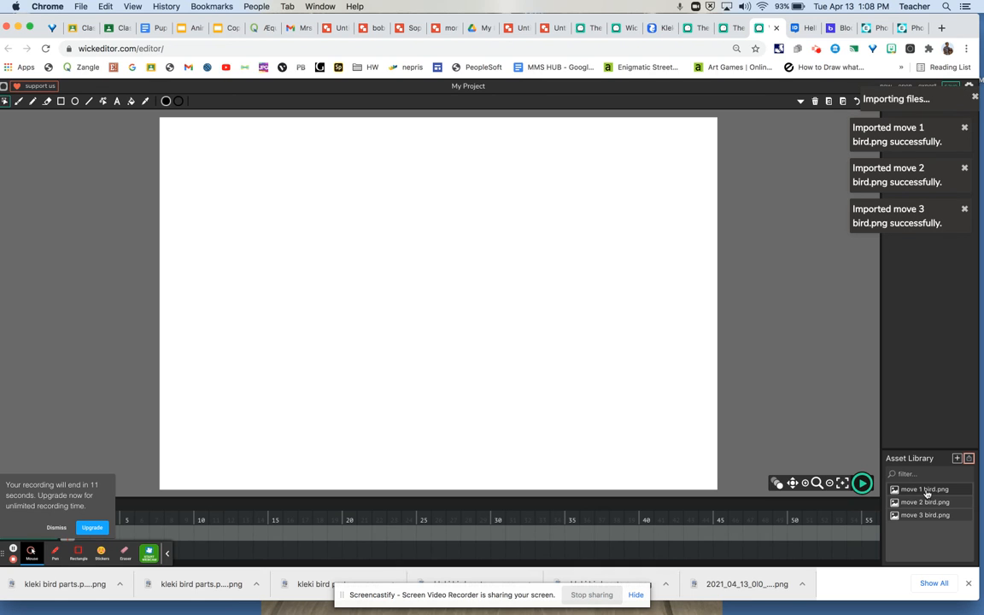
pyautogui.moveTo(917, 493); pyautogui.dragTo(305, 389)
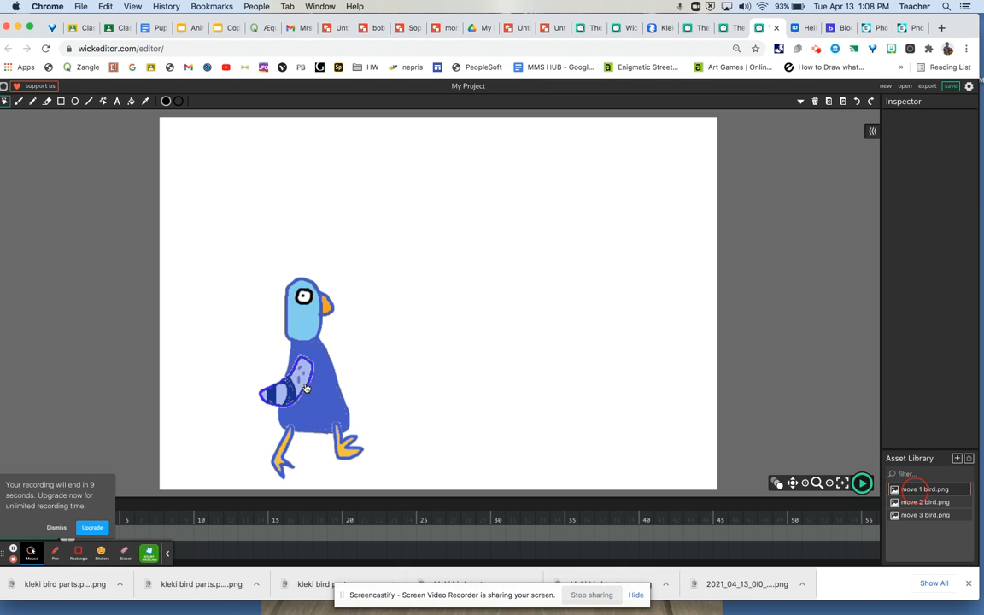